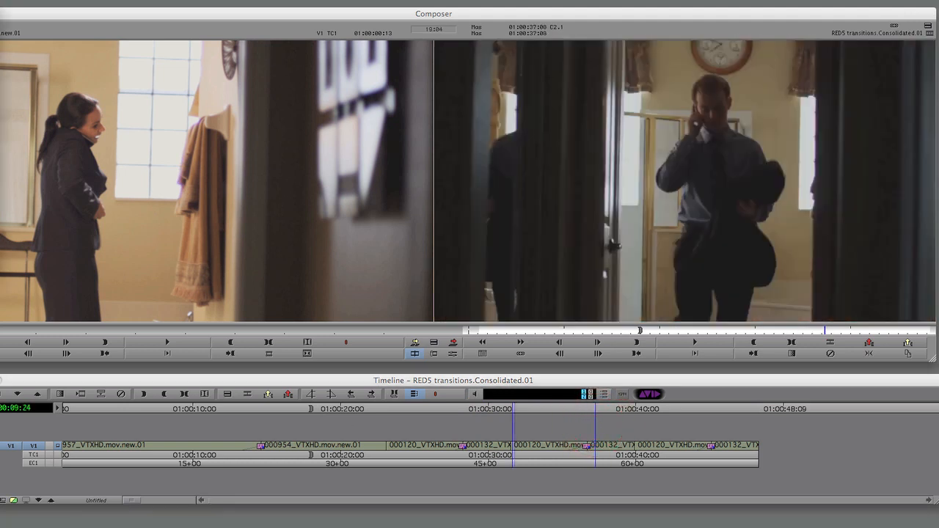
Scrub to the 000132/000120 cut, trim it left, then exit trim mode
left_click_drag(567, 415, 658, 431)
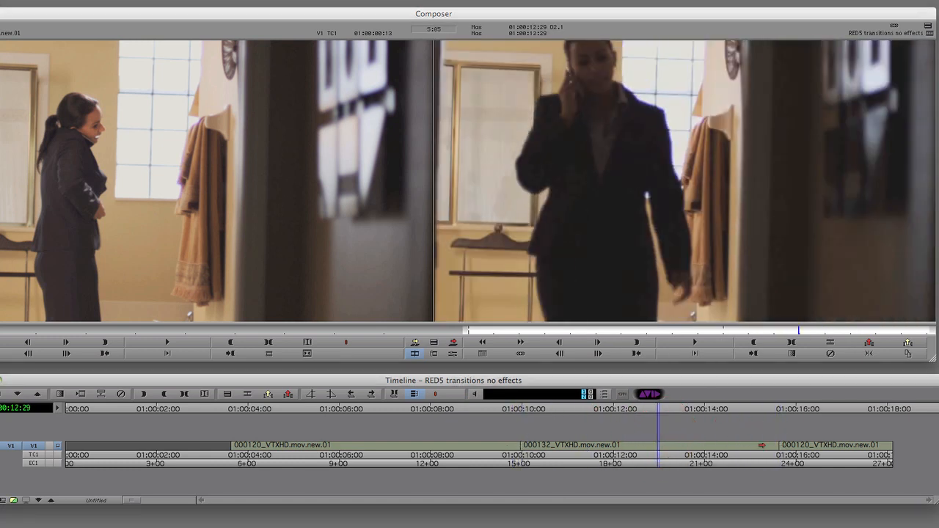
left_click_drag(779, 445, 699, 446)
left_click_drag(673, 407, 700, 415)
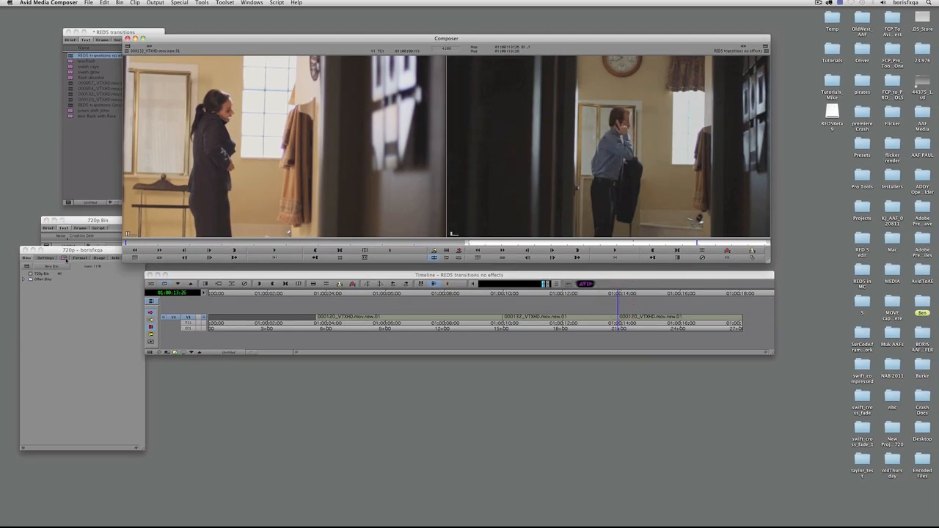
Drag Boris RED Transition from the Boris RED AVX 2.0 category onto the cut and launch Boris RED
left_click(64, 259)
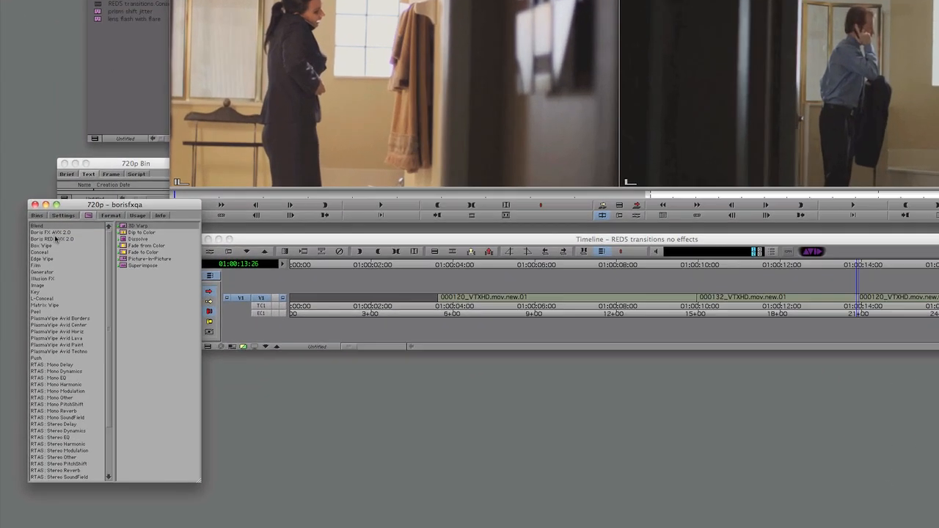
left_click(42, 272)
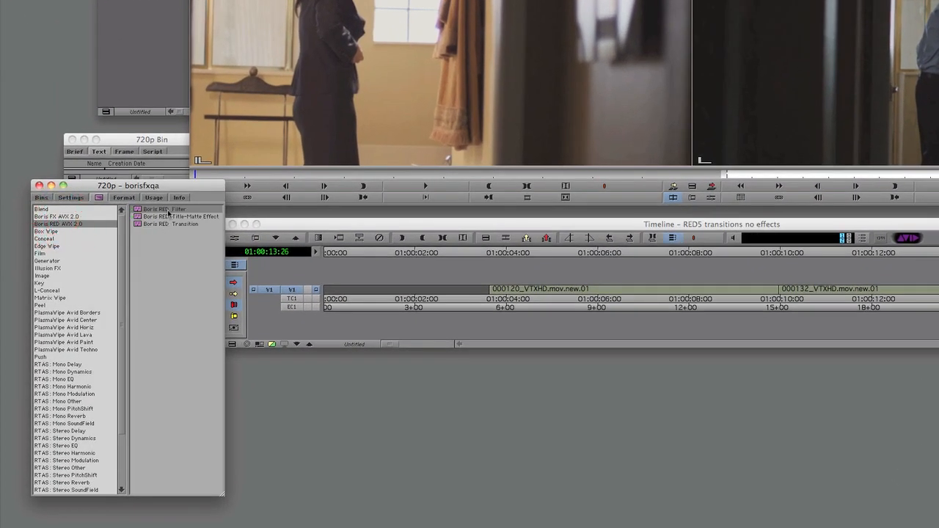
left_click_drag(140, 224, 618, 319)
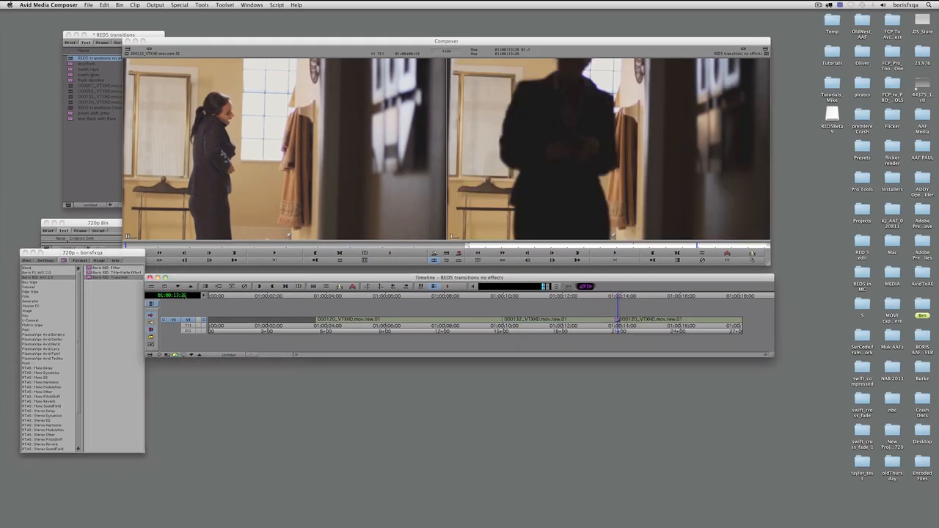
left_click(156, 285)
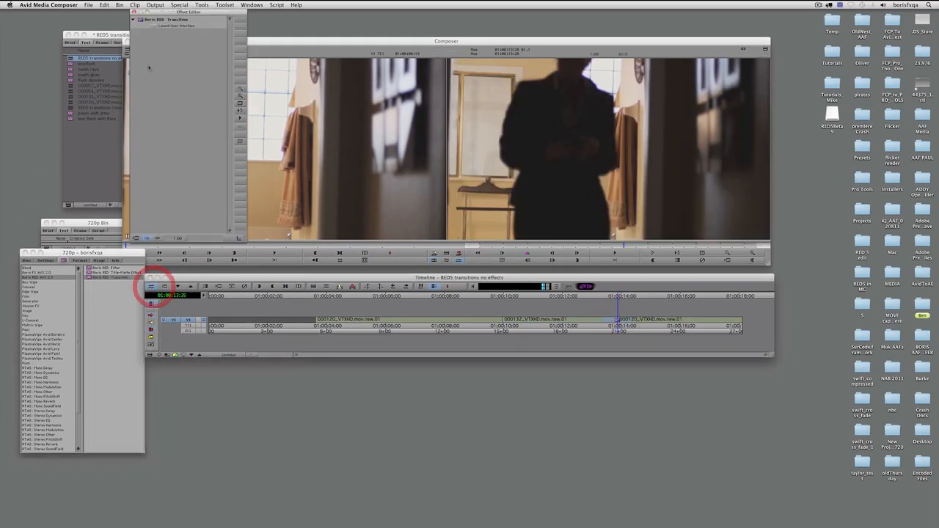
left_click(155, 27)
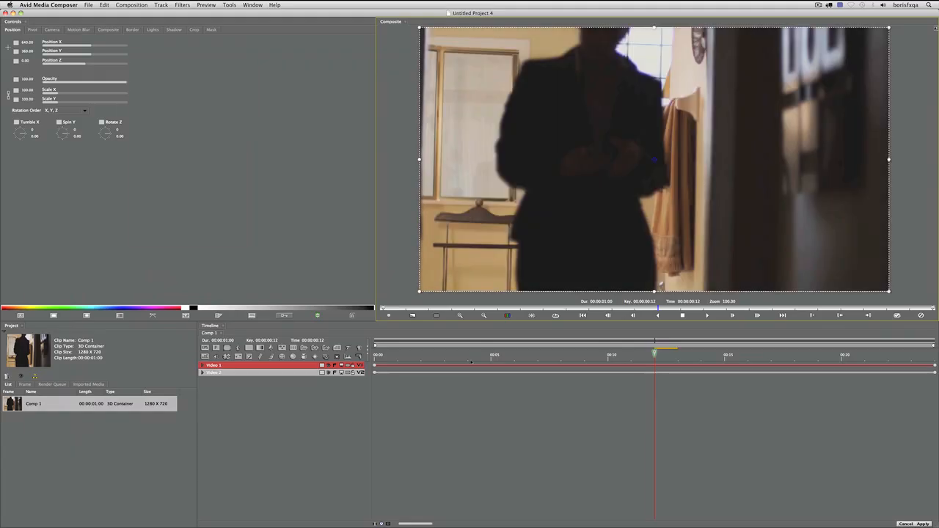
Scrub the transition preview and reset the Boris RED workspace to its default layout
left_click_drag(471, 360, 737, 362)
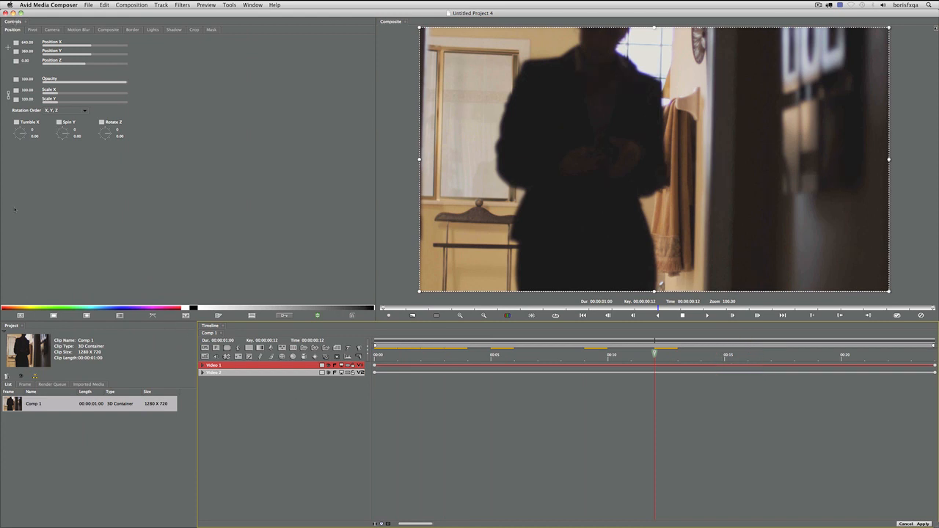
left_click(14, 22)
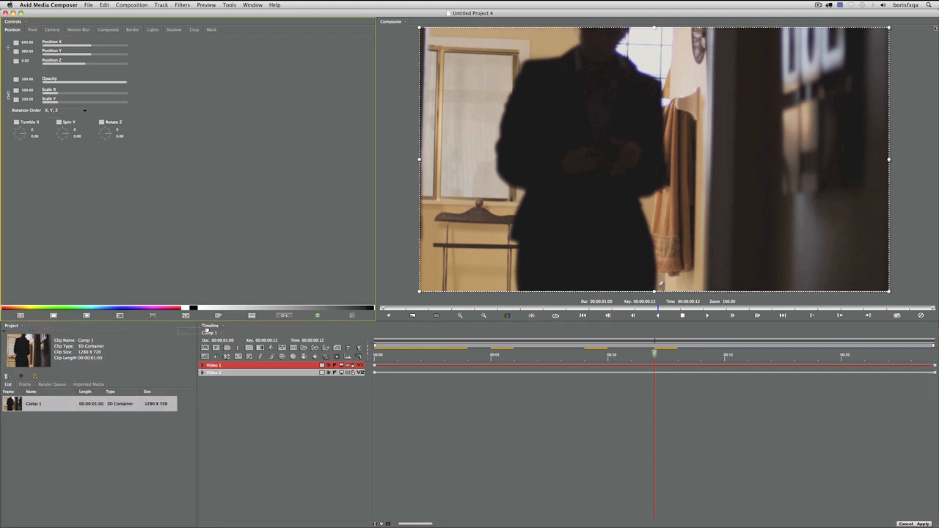
left_click_drag(233, 326, 1, 101)
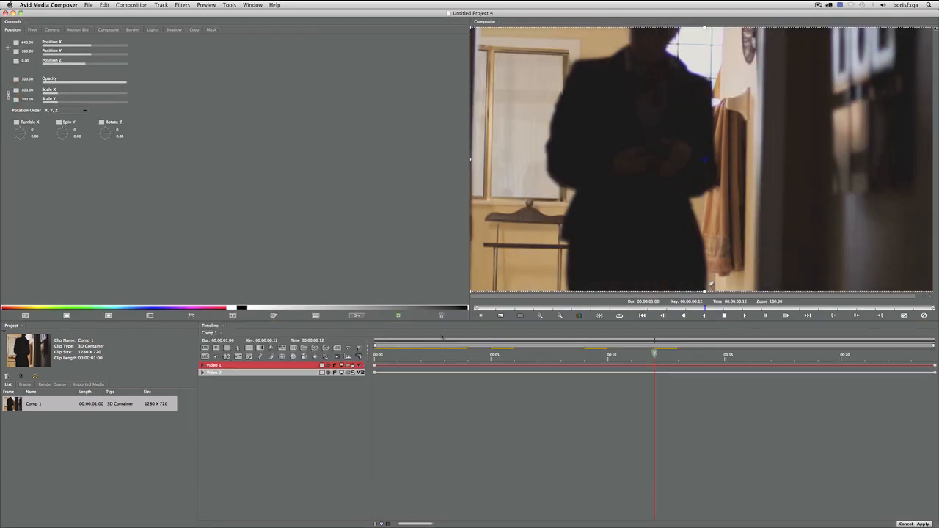
key("shift+F7")
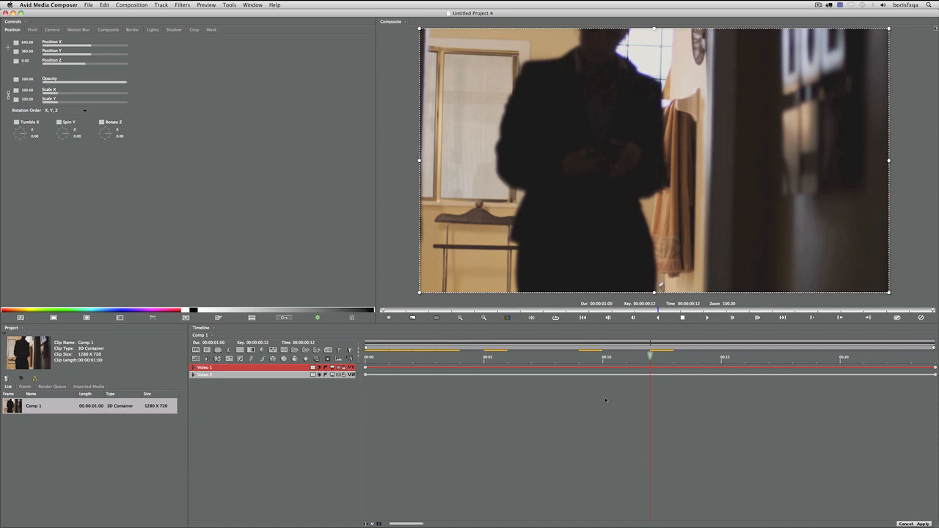
Select the Video 1 layer and move the playhead to the end of the transition
left_click(530, 356)
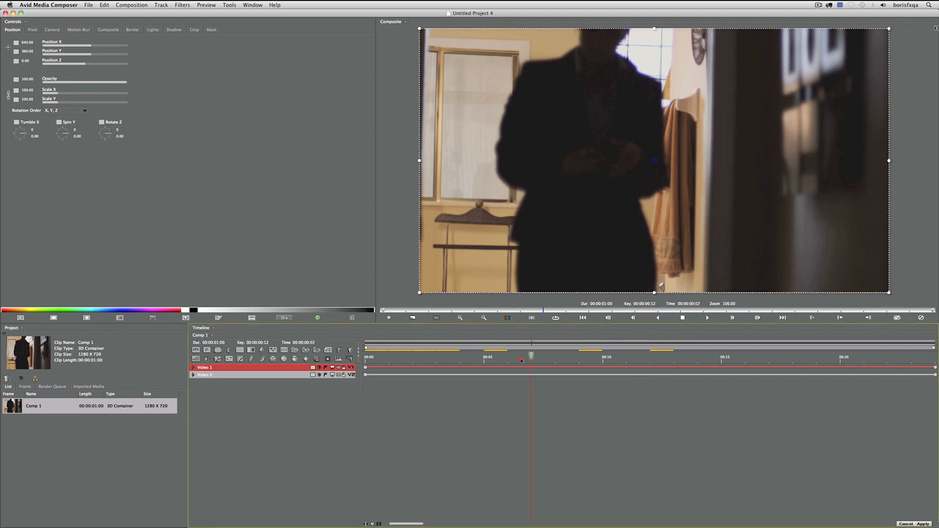
left_click(237, 390)
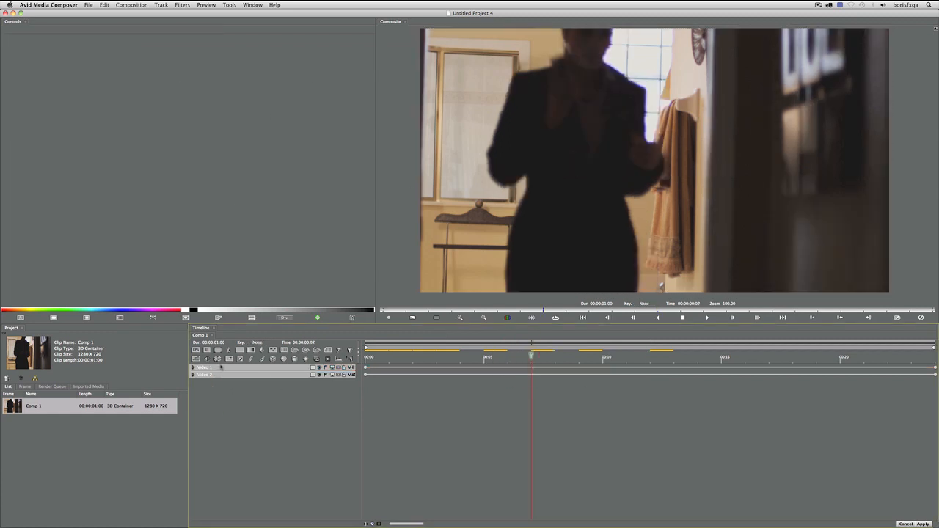
left_click(220, 367)
left_click_drag(554, 363, 937, 362)
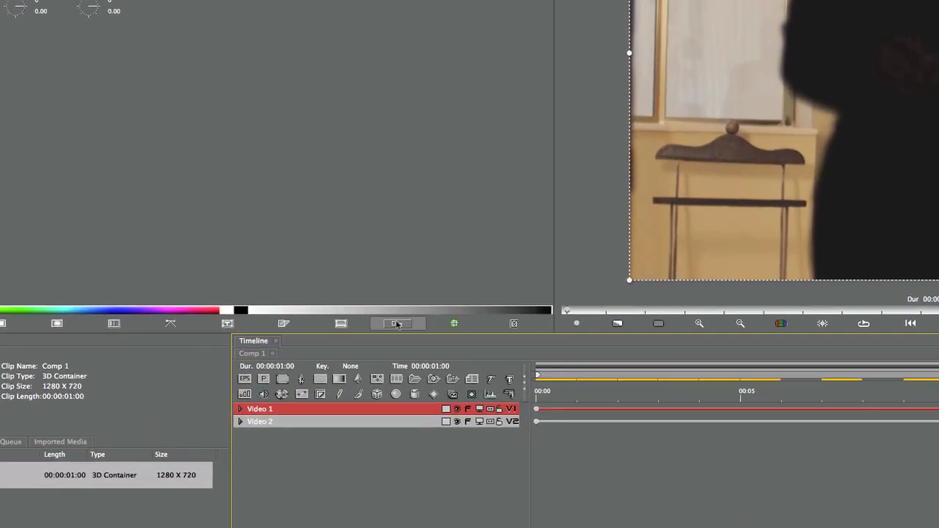
Keyframe Video 1's opacity to 0 at the transition end, set its interpolation, and preview the fade
left_click(284, 318)
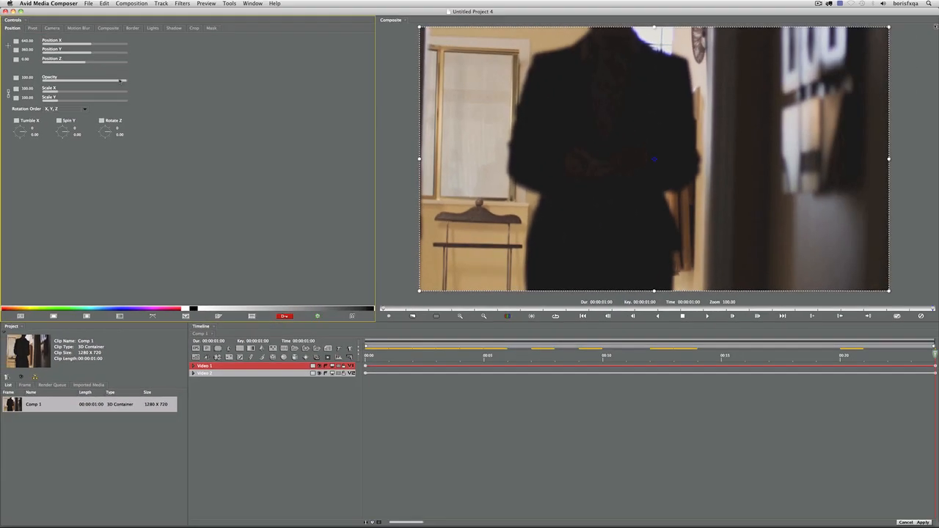
left_click_drag(86, 80, 2, 80)
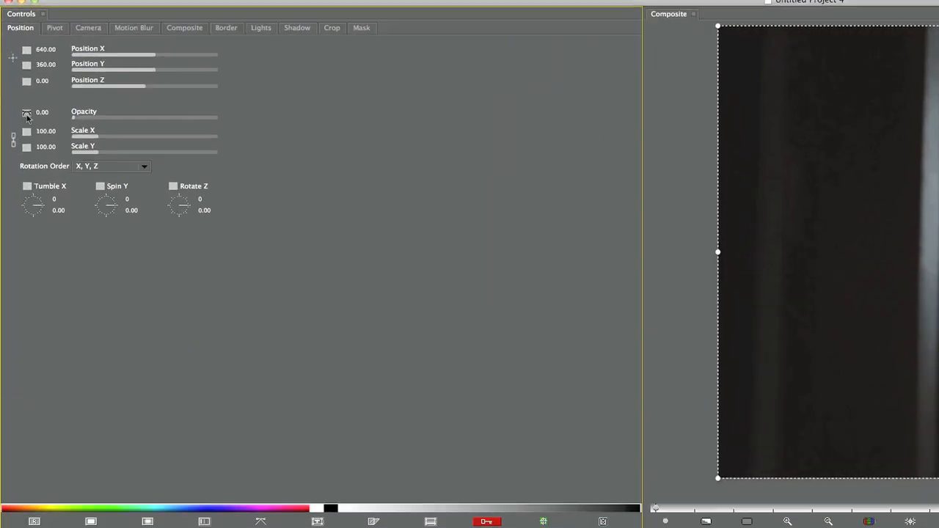
left_click(15, 79)
left_click(41, 161)
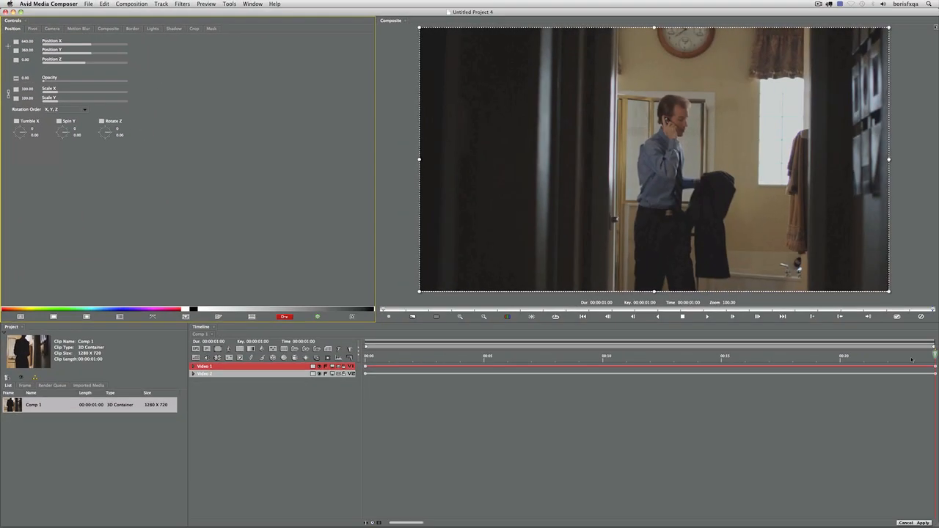
left_click_drag(474, 355, 931, 357)
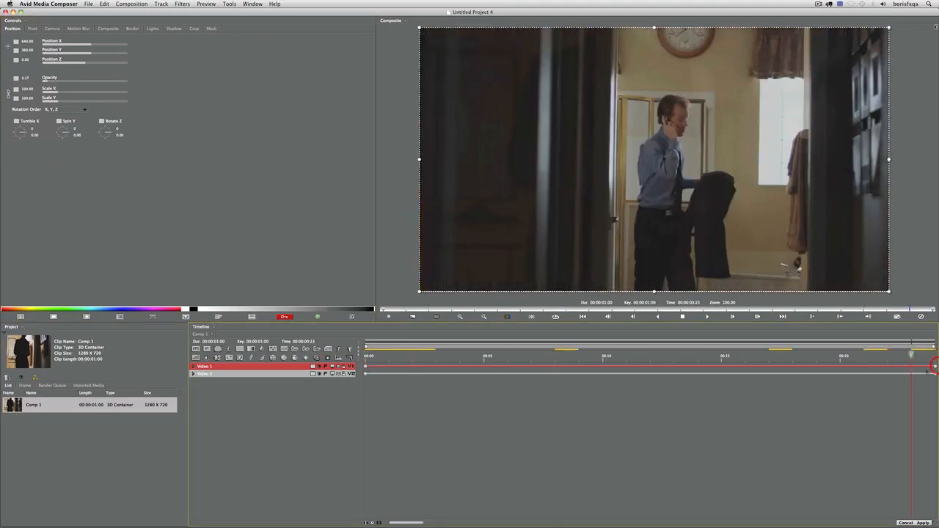
left_click_drag(855, 372, 355, 380)
left_click(273, 397)
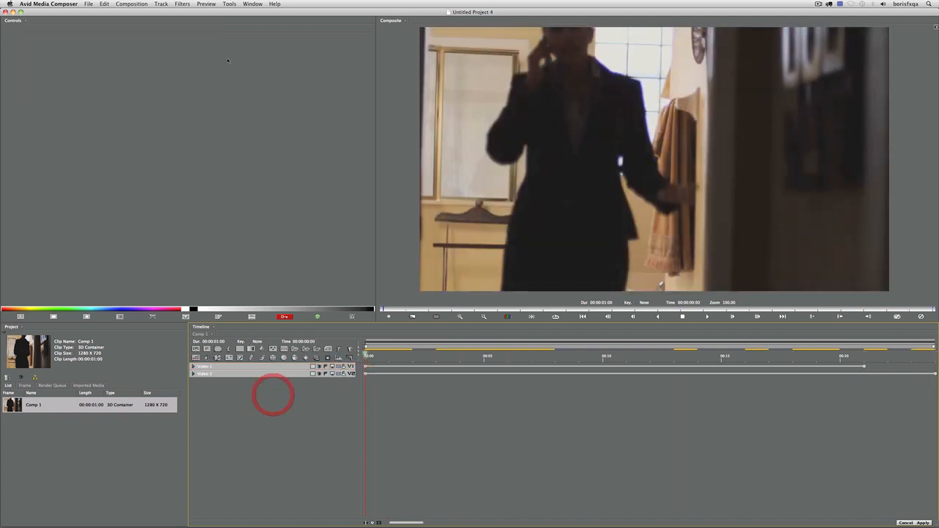
Add the BCC Glow filter from the Filters > Effects menu
left_click(182, 4)
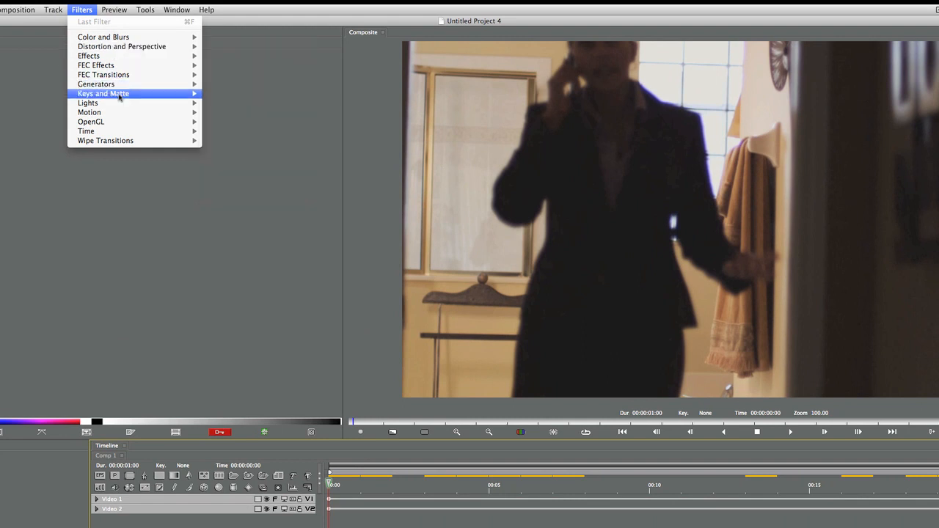
mouse_move(119, 133)
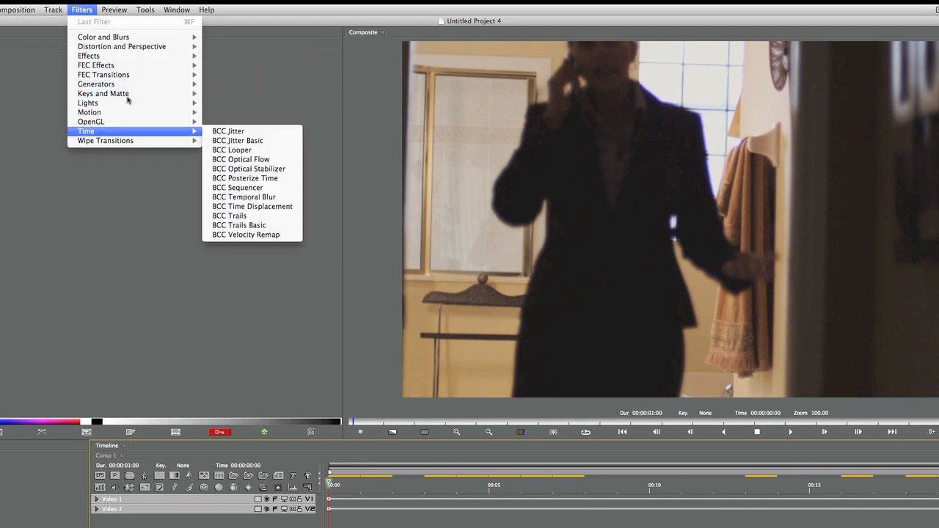
mouse_move(142, 68)
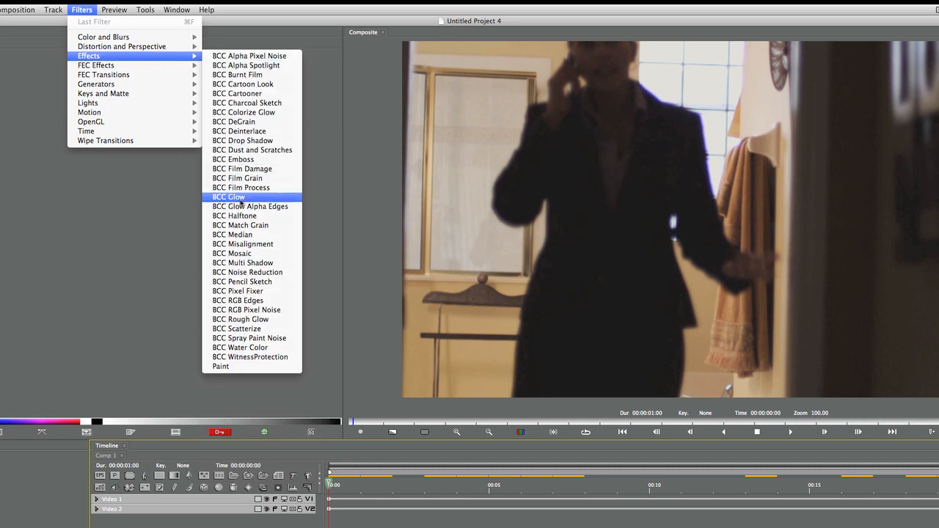
left_click(240, 198)
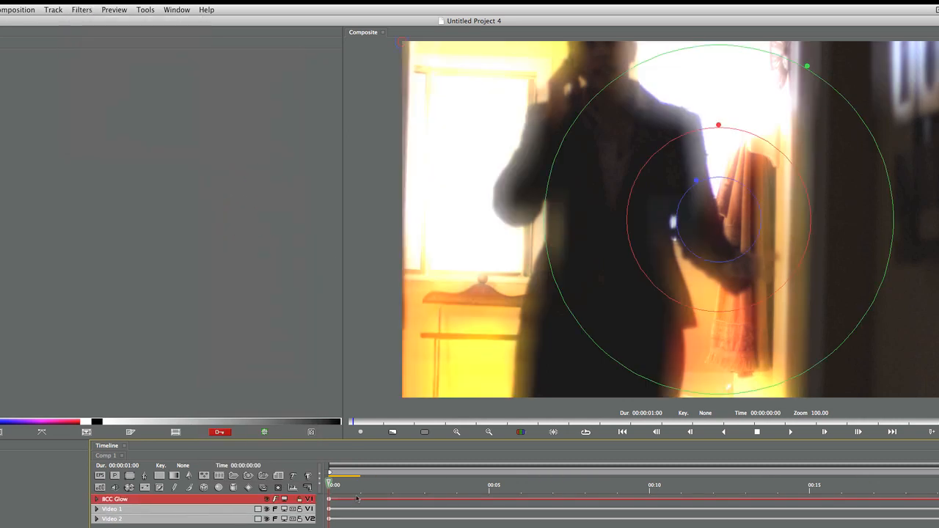
Keyframe Glow Intensity to about 0 at the first and last frames, then check frame 11
left_click_drag(363, 493, 265, 495)
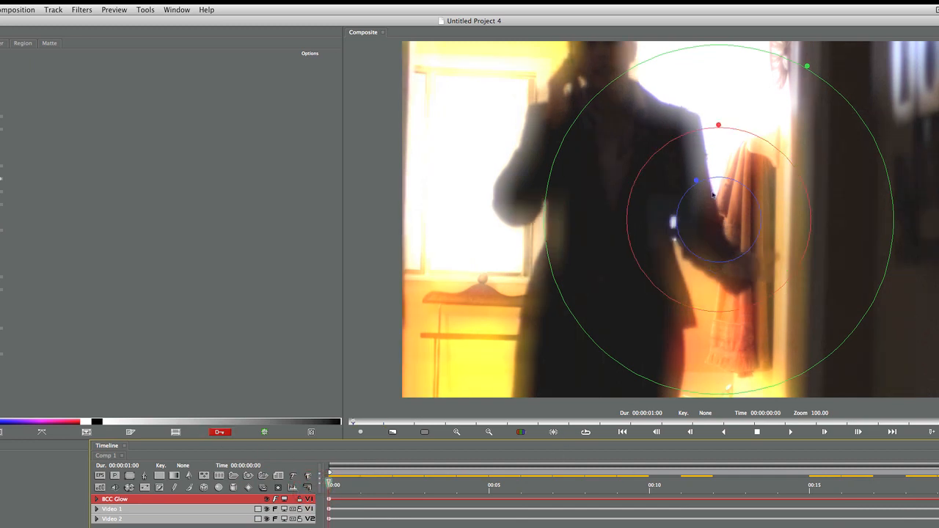
left_click_drag(702, 186, 718, 219)
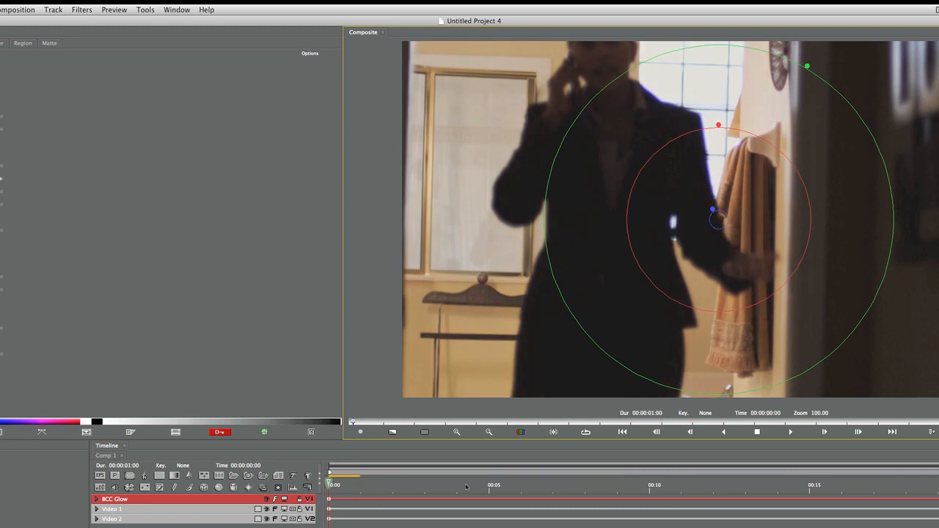
left_click_drag(330, 483, 938, 482)
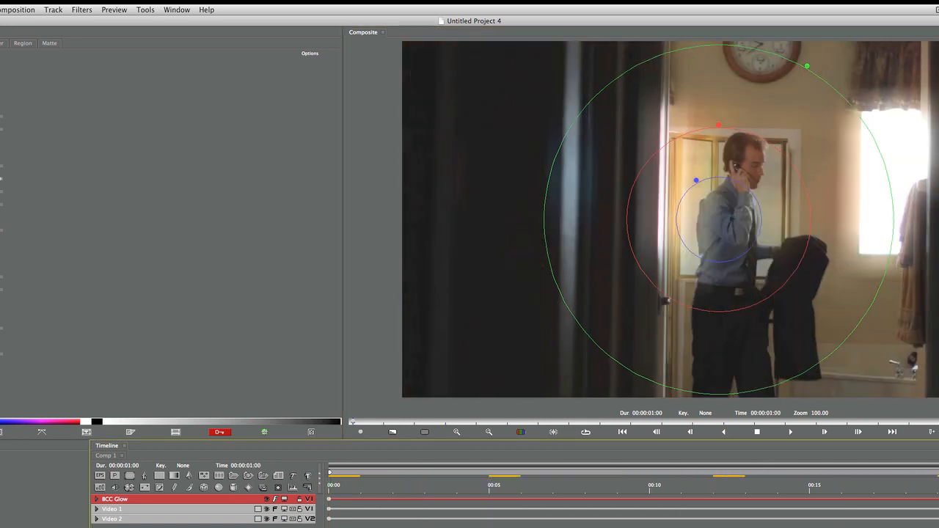
left_click_drag(696, 181, 679, 148)
left_click(683, 484)
mouse_move(715, 215)
left_click_drag(677, 487, 306, 369)
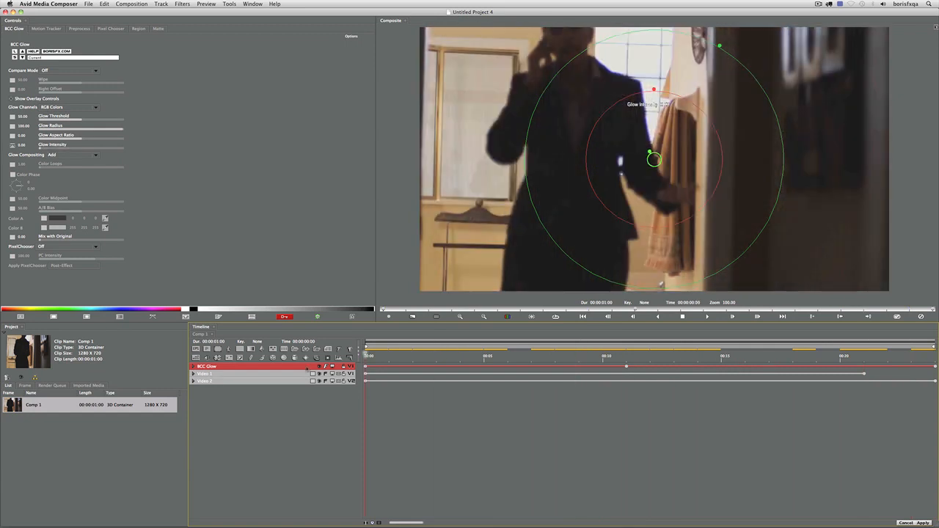
Play the glowing transition and display the Glow Intensity curve at frame 10
key("space")
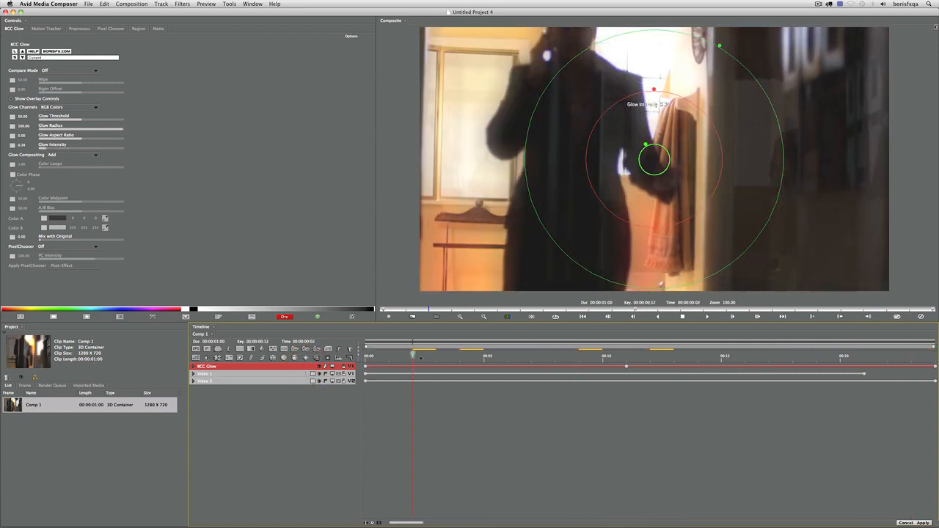
left_click(608, 357)
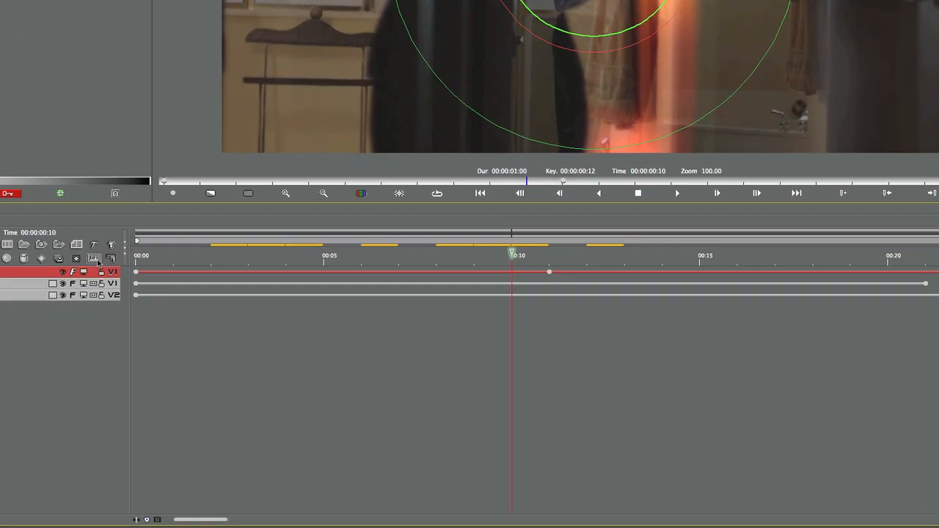
left_click(242, 319)
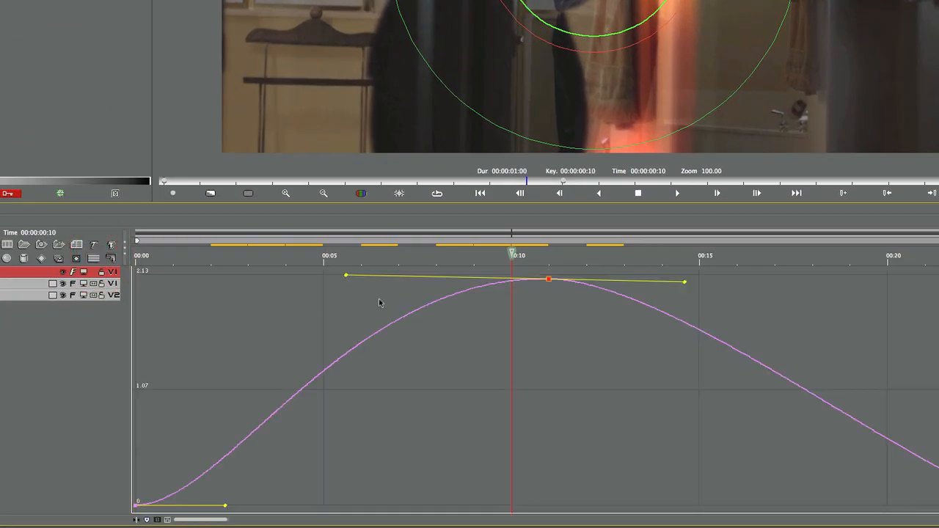
Reshape the Glow Intensity curve around its frame-11 peak of about 2.58, then return to track view
mouse_move(556, 282)
left_click_drag(348, 277, 398, 357)
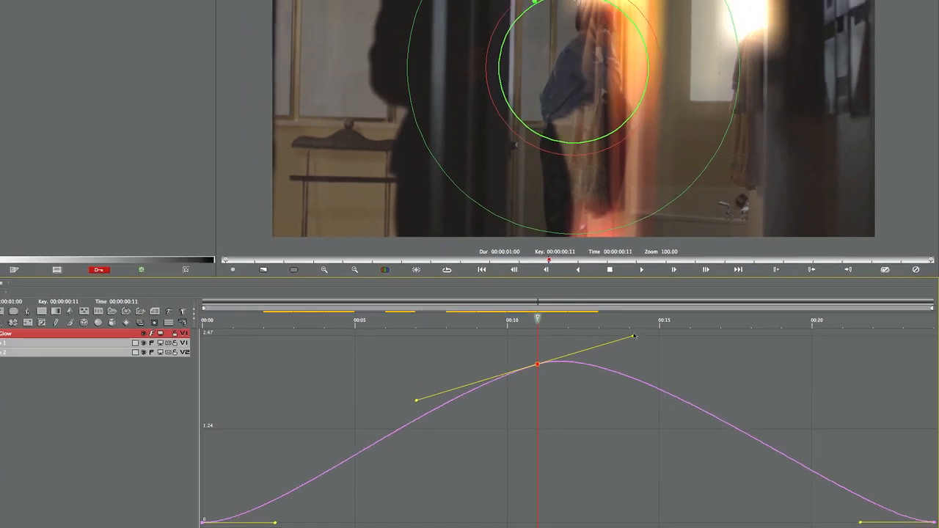
left_click_drag(666, 277, 674, 318)
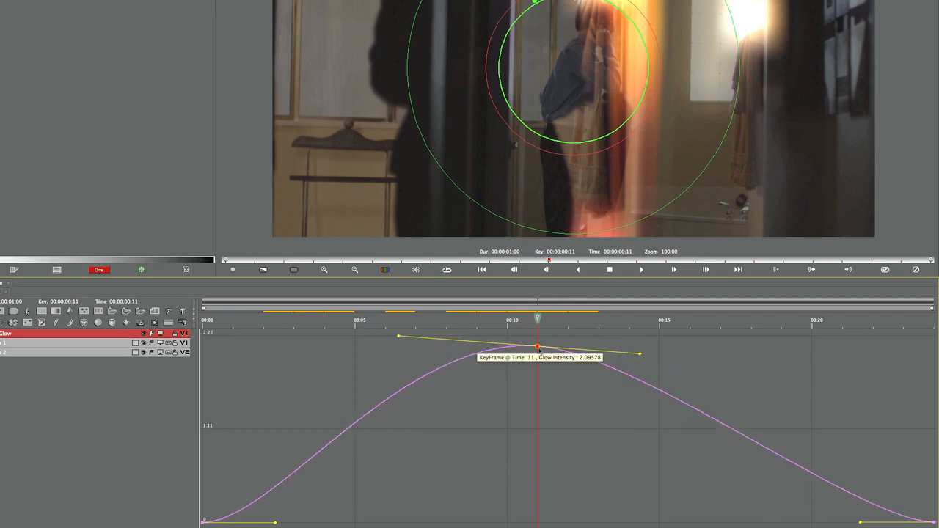
mouse_move(538, 347)
left_mouse_down()
mouse_move(541, 370)
mouse_move(544, 338)
mouse_move(612, 363)
mouse_move(652, 393)
mouse_move(807, 387)
mouse_move(540, 352)
mouse_move(544, 335)
mouse_move(545, 345)
left_mouse_up()
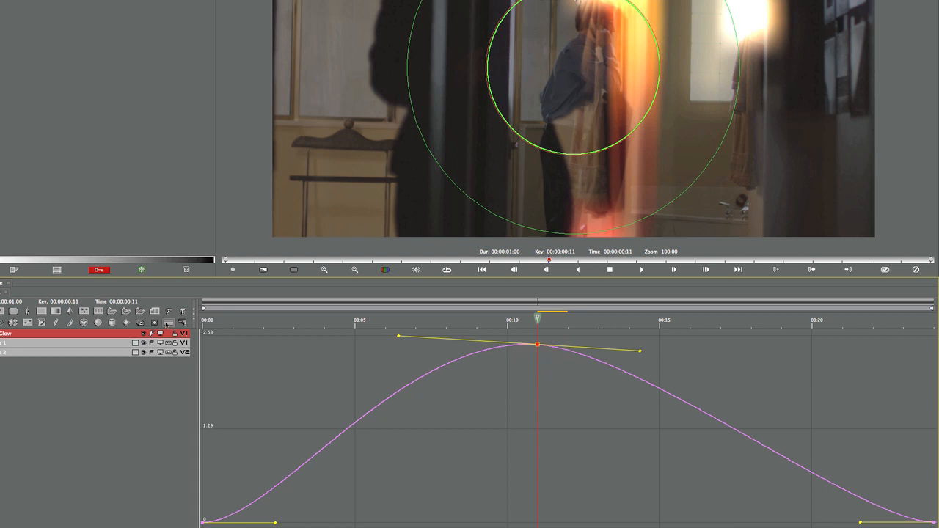
left_click(168, 324)
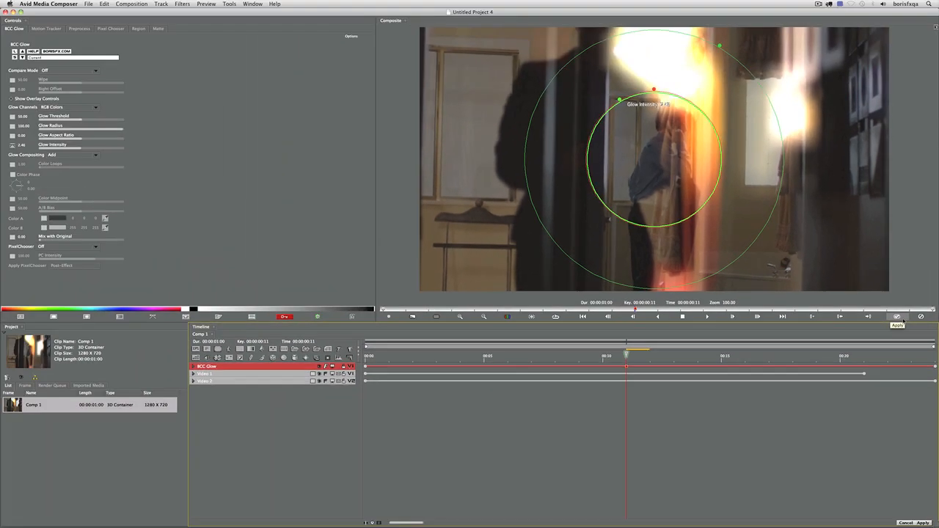
Apply the glow transition, scrub to preview it, and reopen it in Boris RED
left_click(885, 270)
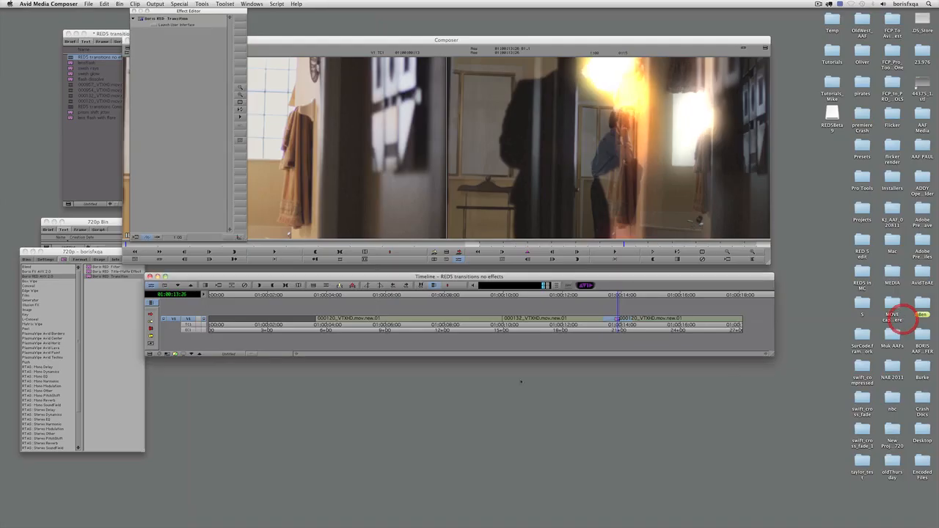
left_click_drag(599, 295, 618, 303)
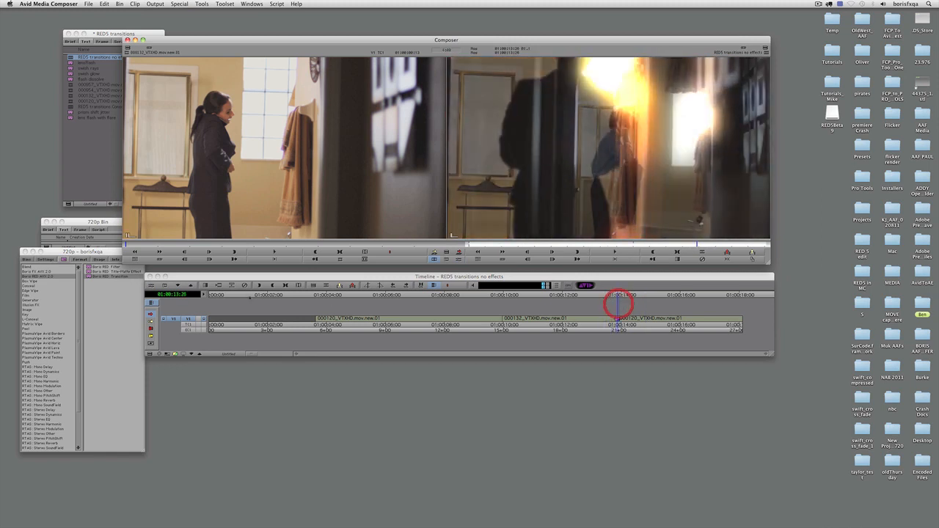
left_click(151, 286)
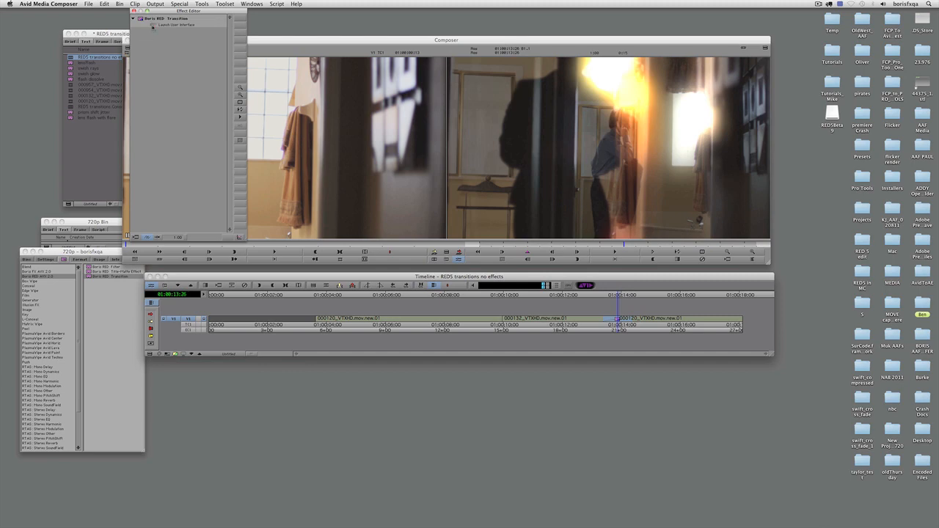
left_click(152, 27)
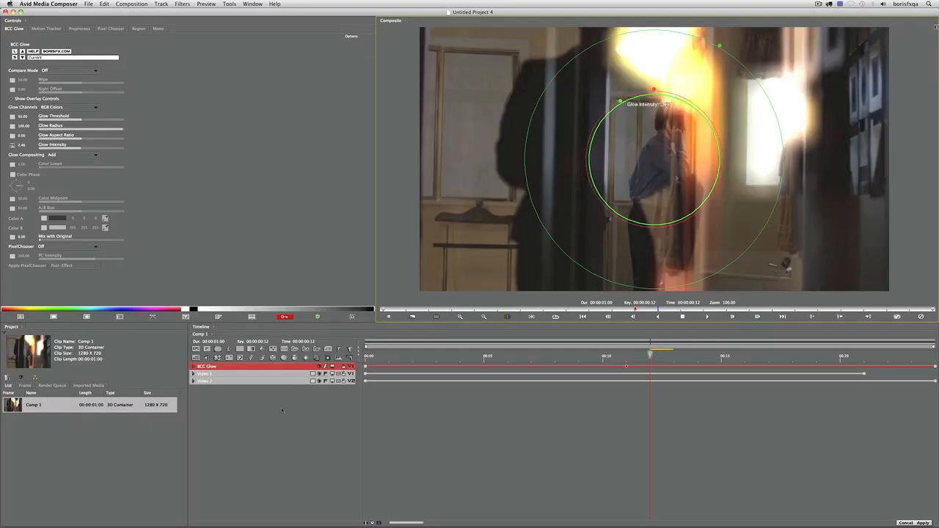
left_click(281, 410)
left_click(211, 4)
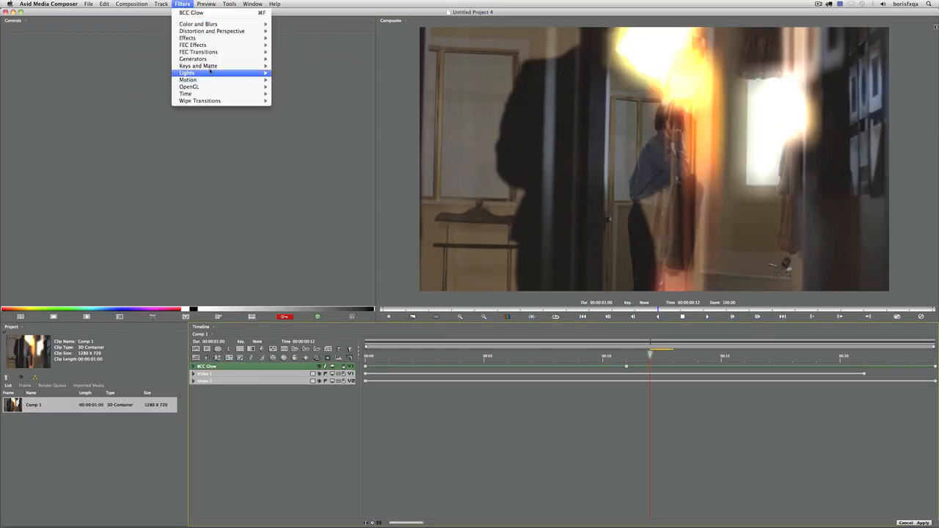
Add BCC Lens Flare Adv, load the flareOnly.bcp preset, and centre its light source
mouse_move(213, 88)
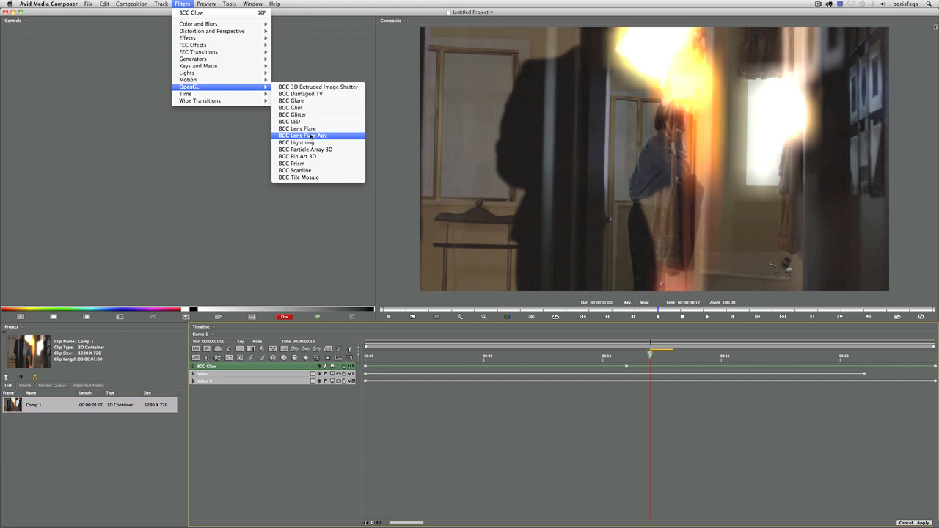
left_click(311, 136)
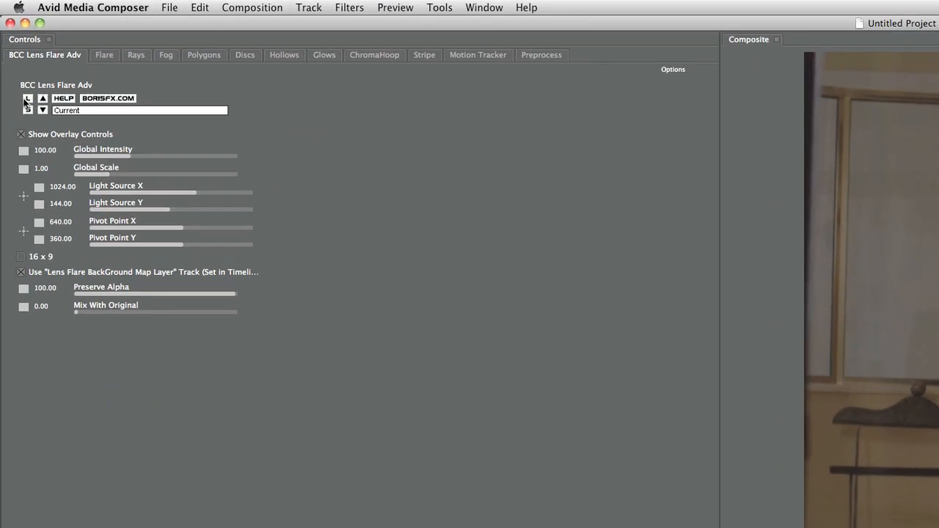
left_click(26, 100)
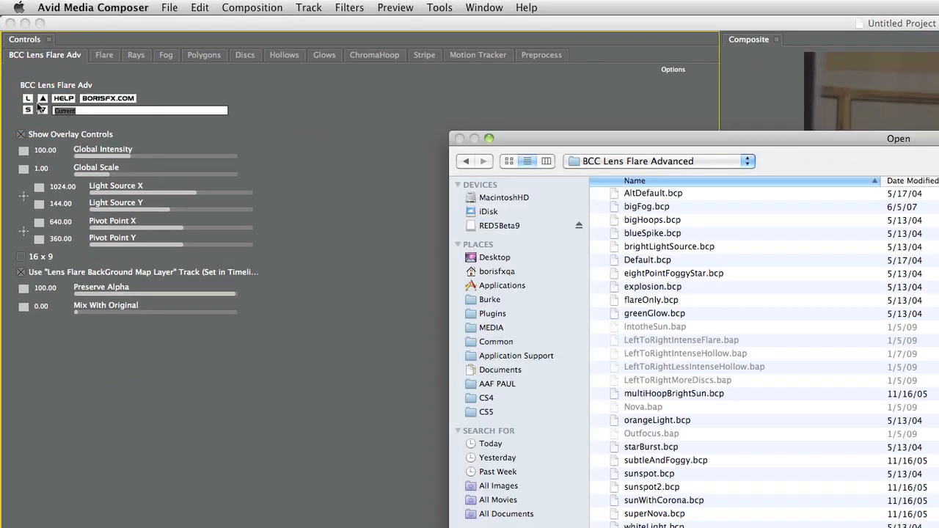
double_click(651, 300)
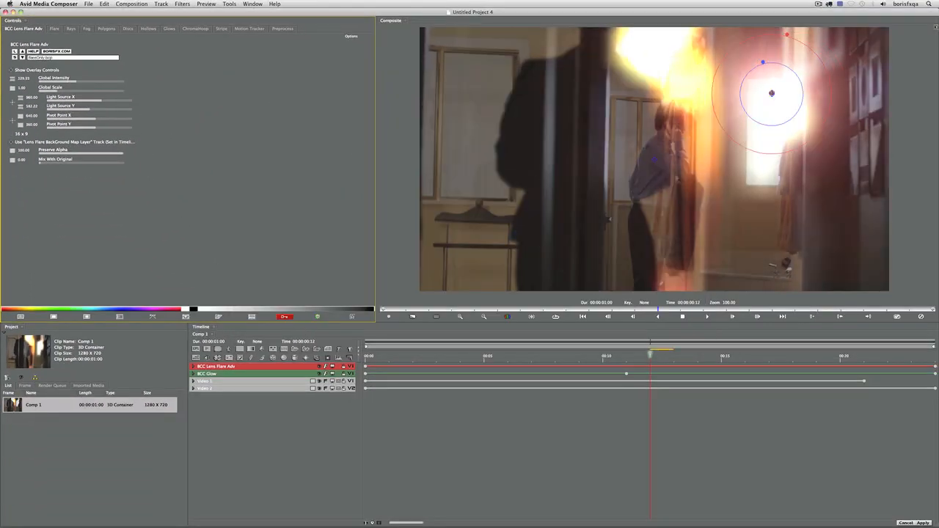
left_click_drag(772, 93, 654, 187)
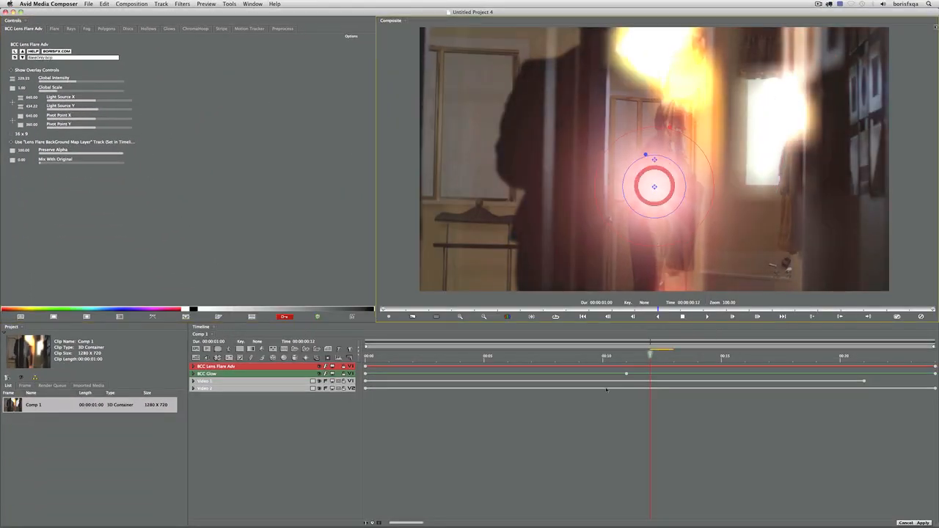
left_click(73, 30)
left_click(55, 115)
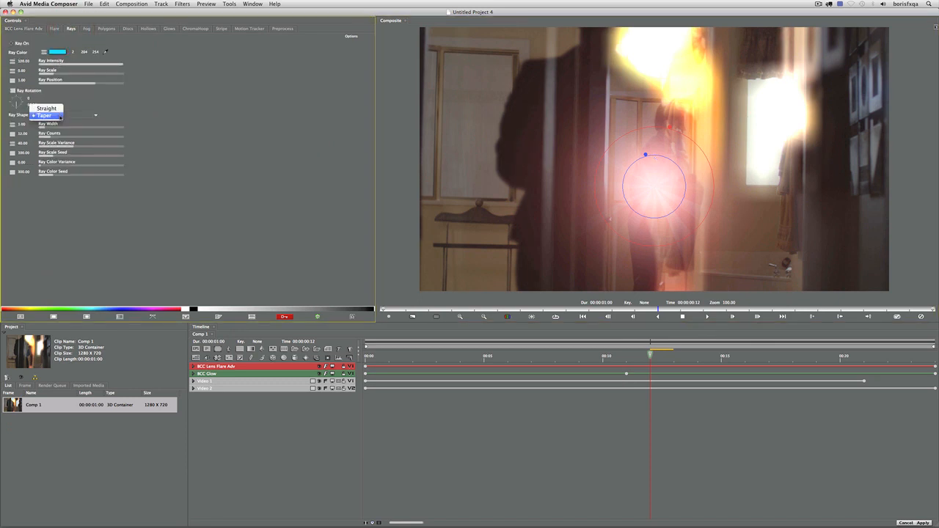
Set the flare's Ray Shape to Straight and turn Stripe On
left_click(56, 109)
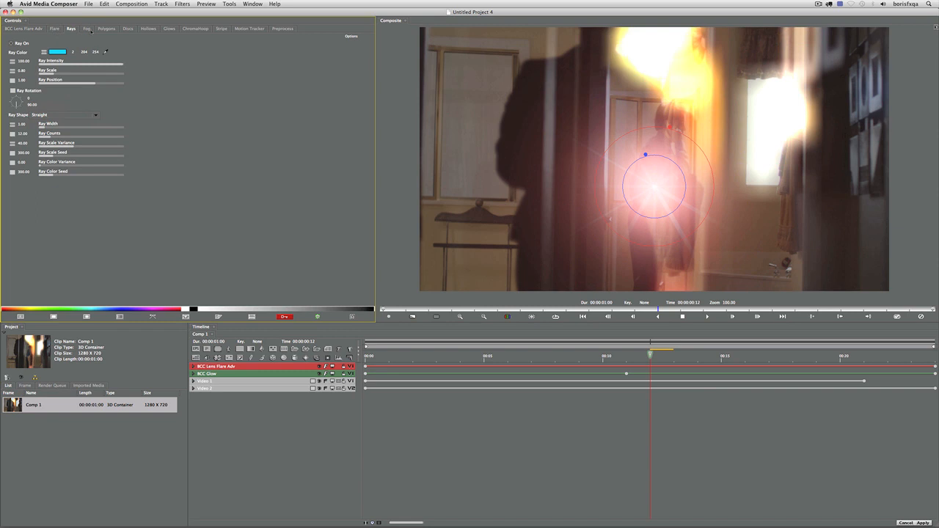
left_click(149, 29)
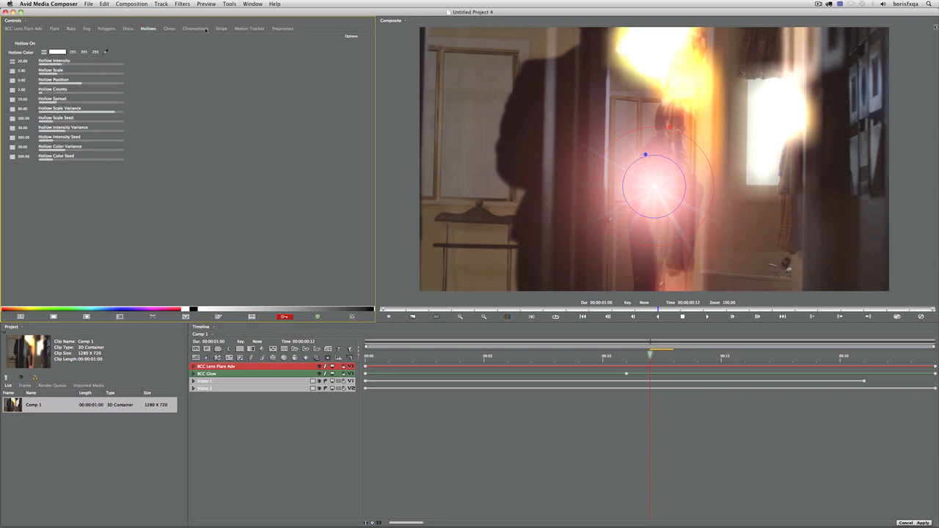
left_click(221, 29)
left_click(13, 43)
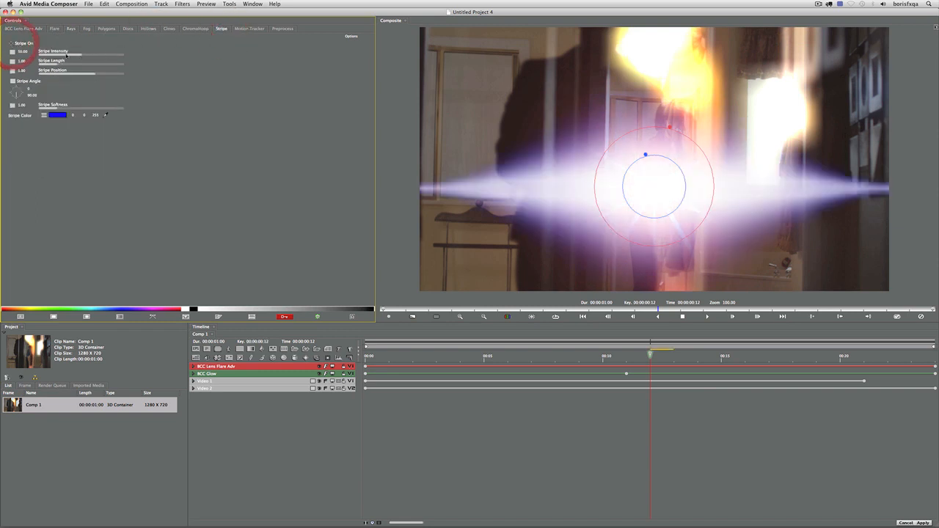
Lower Stripe Intensity to 17.41, make stripe interpolations Constant, and rotate Stripe Angle to -70°
left_click_drag(82, 54, 63, 60)
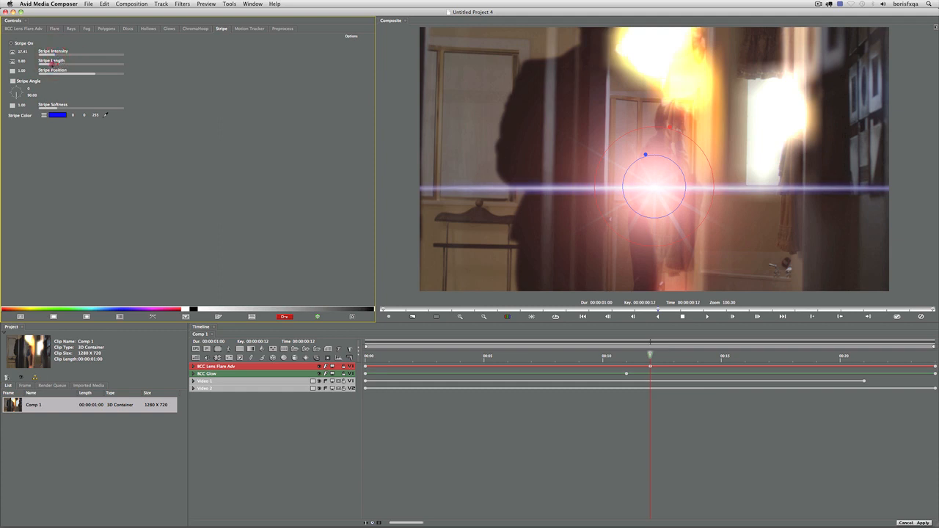
left_click(11, 64)
left_click(13, 62)
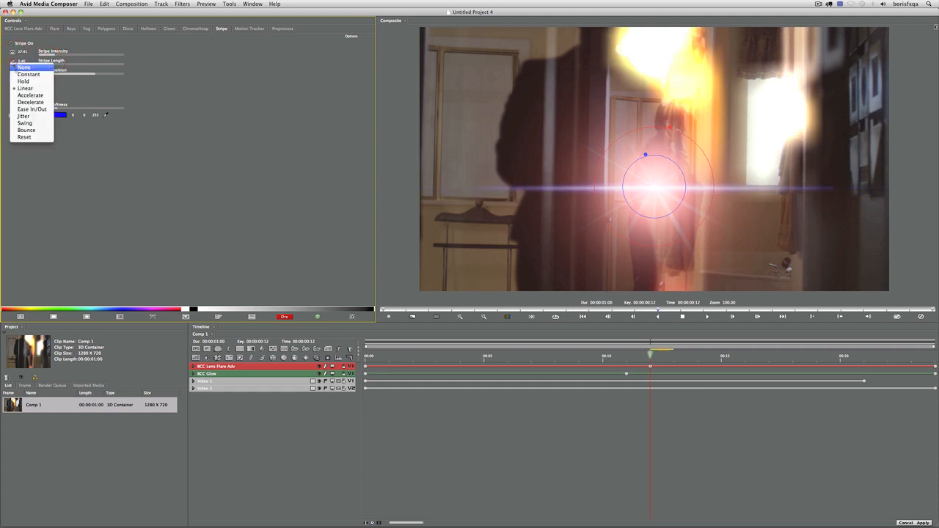
left_click(20, 75)
left_click(13, 53)
left_click(19, 65)
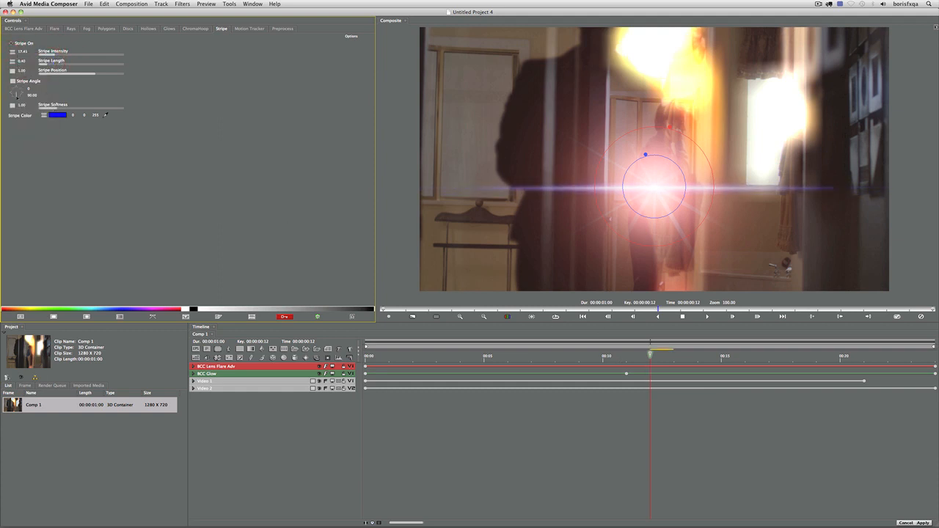
left_click_drag(17, 96, 20, 81)
left_click_drag(565, 359, 367, 359)
Set the flare's Global Scale and Intensity to 0 at the first frame, with Linear interpolation
left_click(29, 28)
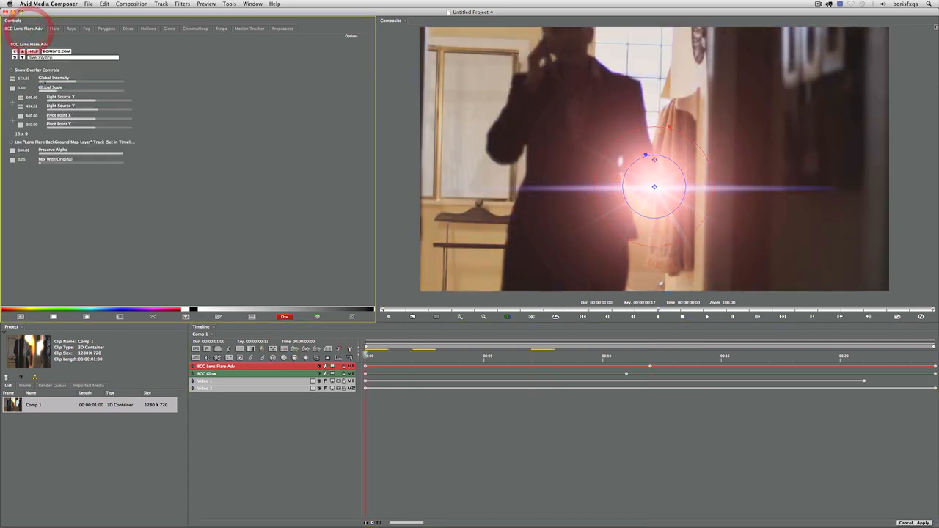
left_click_drag(57, 91, 28, 82)
left_click(12, 79)
left_click(22, 106)
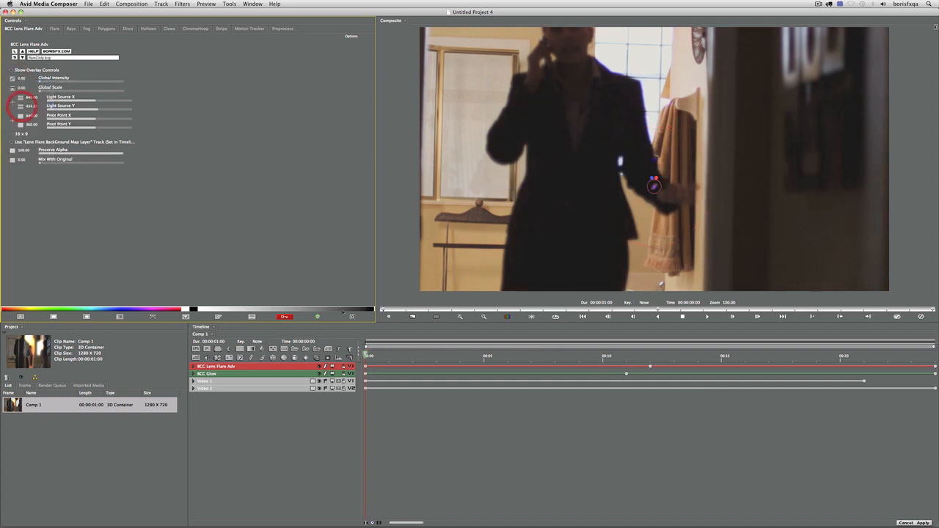
Keyframe Global Scale 0.76 and Intensity 65.62 at frame 13, then both back to 0 at frame 22
left_click_drag(383, 356, 674, 355)
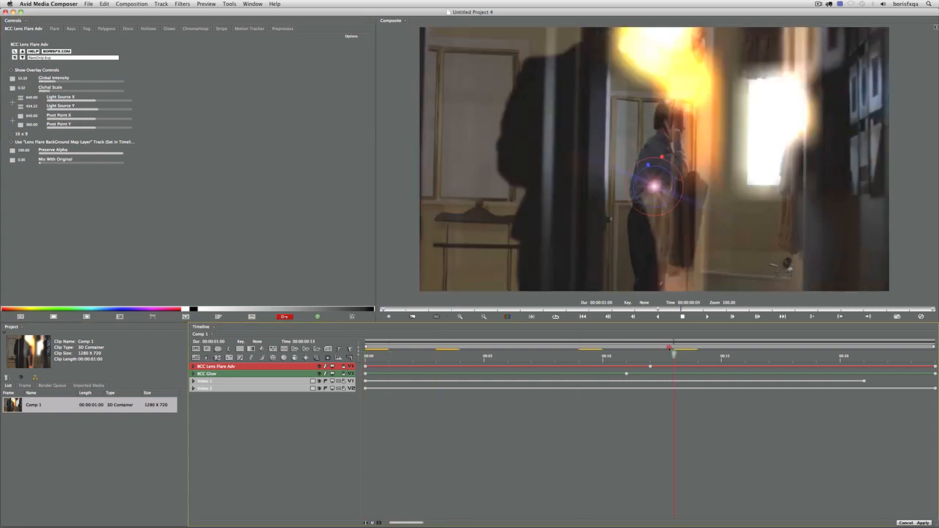
left_click(54, 91)
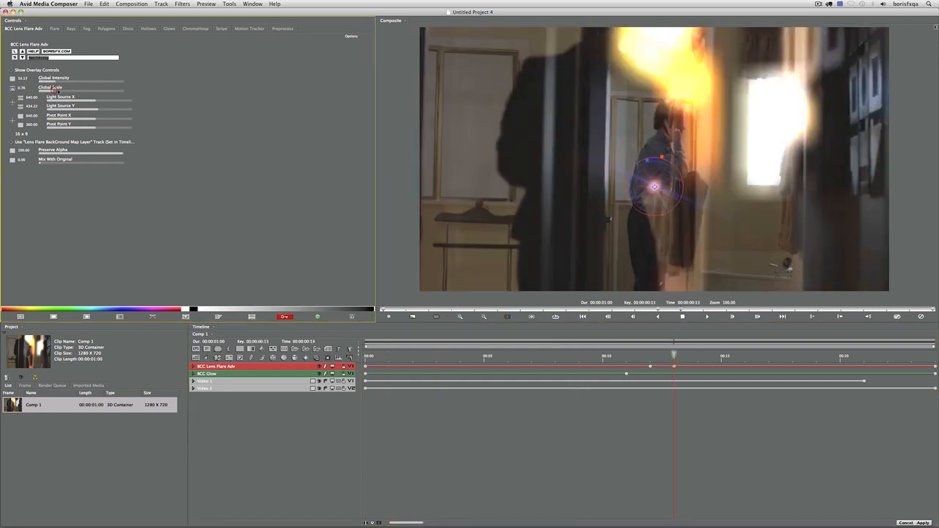
left_click(60, 81)
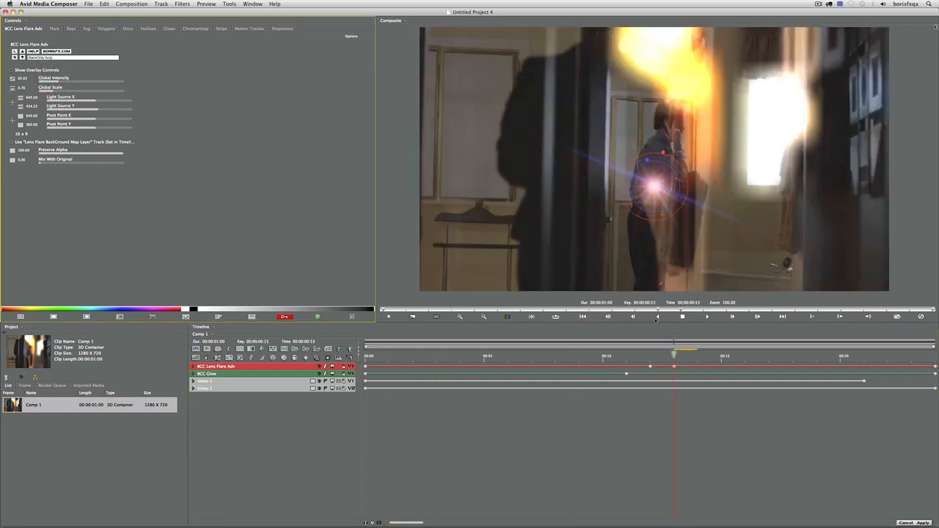
left_click(888, 356)
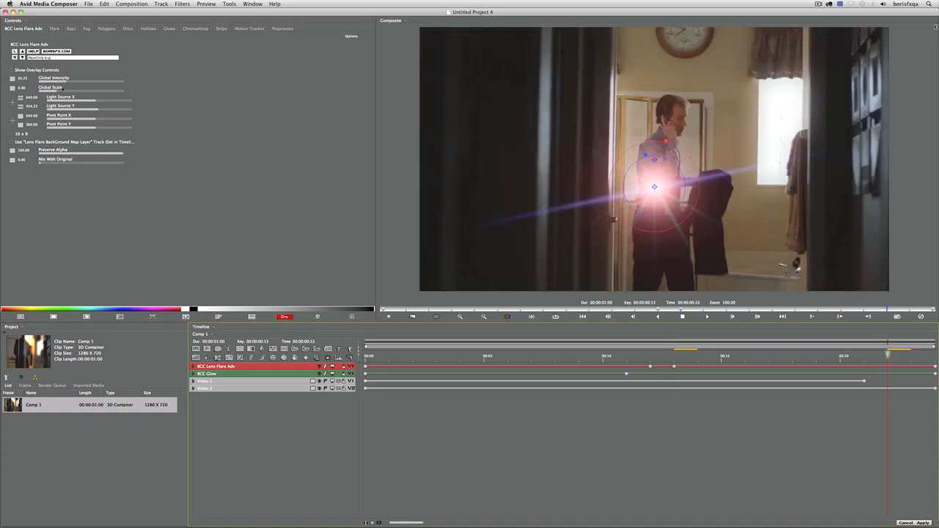
left_click_drag(48, 91, 28, 82)
Return to the first frame and undo an accidental move of the flare's light source
left_click_drag(870, 357, 912, 354)
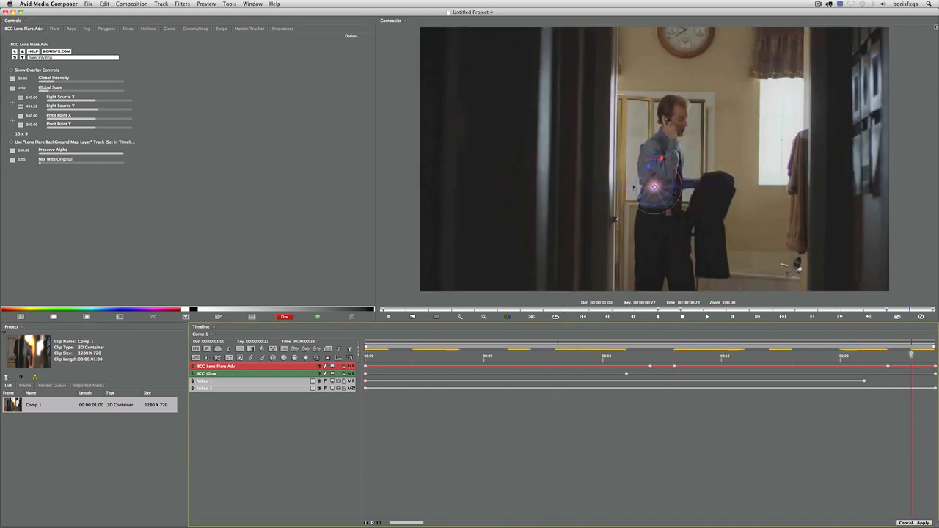
mouse_move(654, 187)
left_mouse_down()
mouse_move(791, 163)
mouse_move(663, 191)
left_mouse_up()
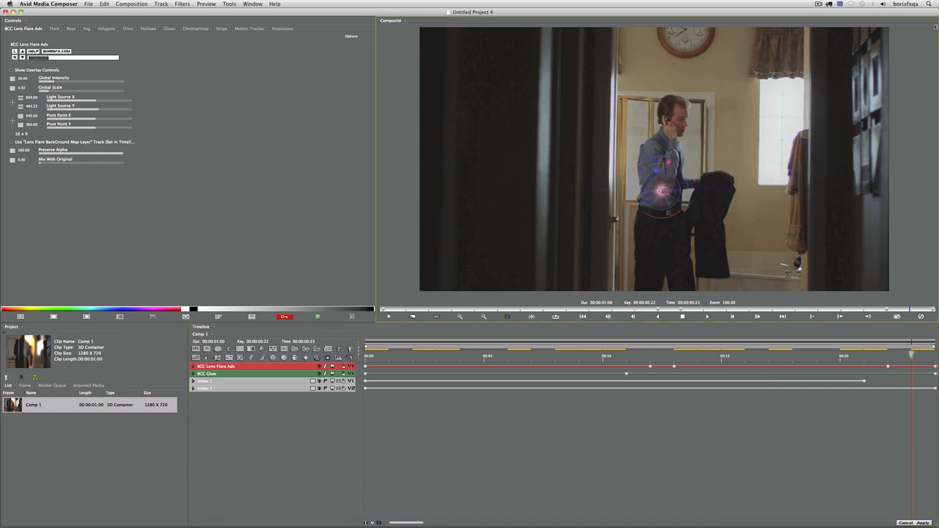
key("super+z")
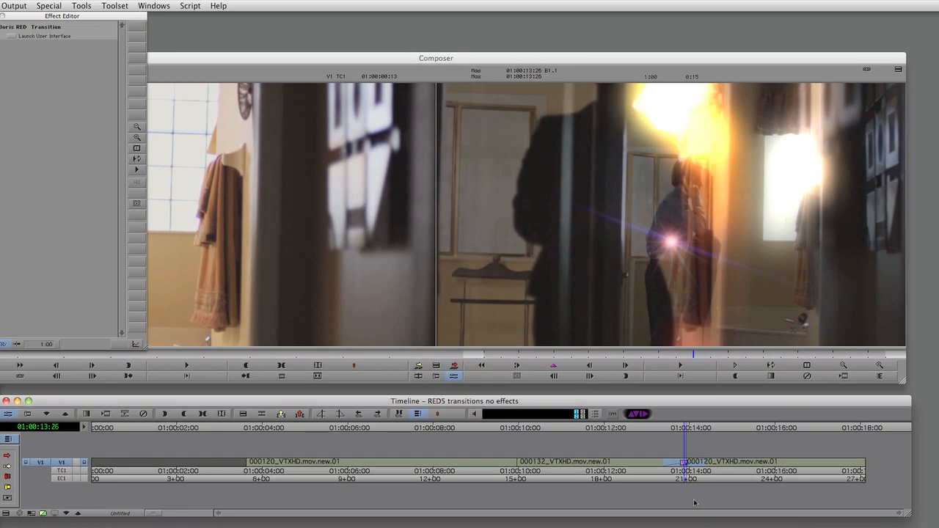
Scrub the transition to check the lens flare, then reopen the effect in Boris RED
left_click_drag(658, 426, 693, 449)
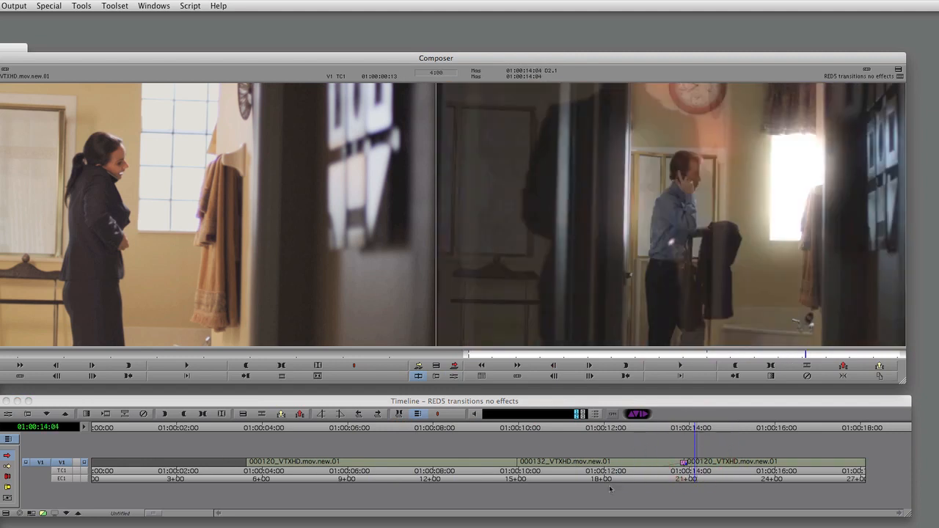
left_click(685, 425)
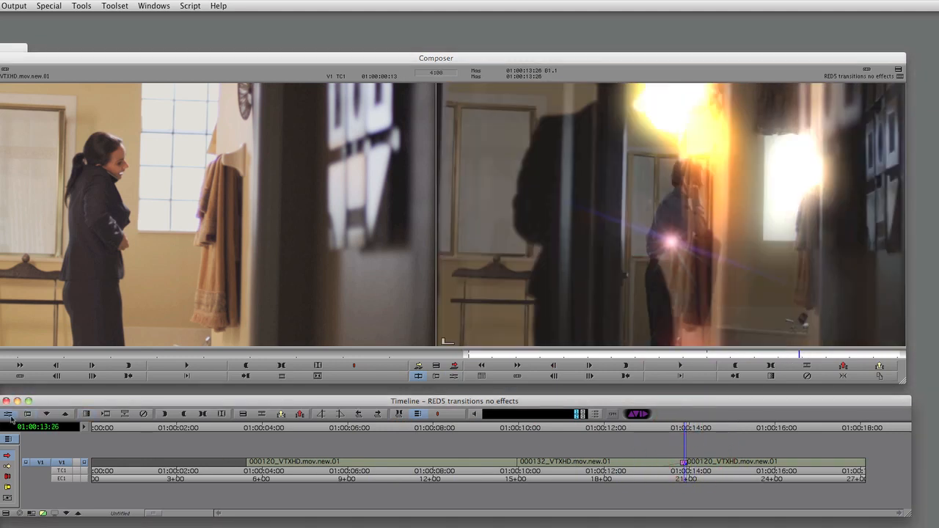
left_click(10, 416)
left_click(14, 38)
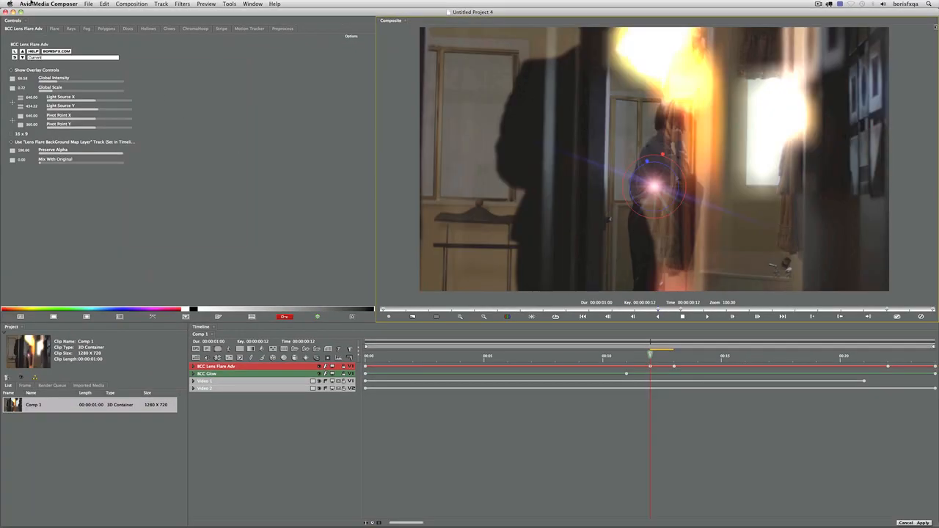
Save a project copy named New lens flare.red via File > Save Project Copy As, then close Boris RED
left_click(31, 4)
mouse_move(88, 4)
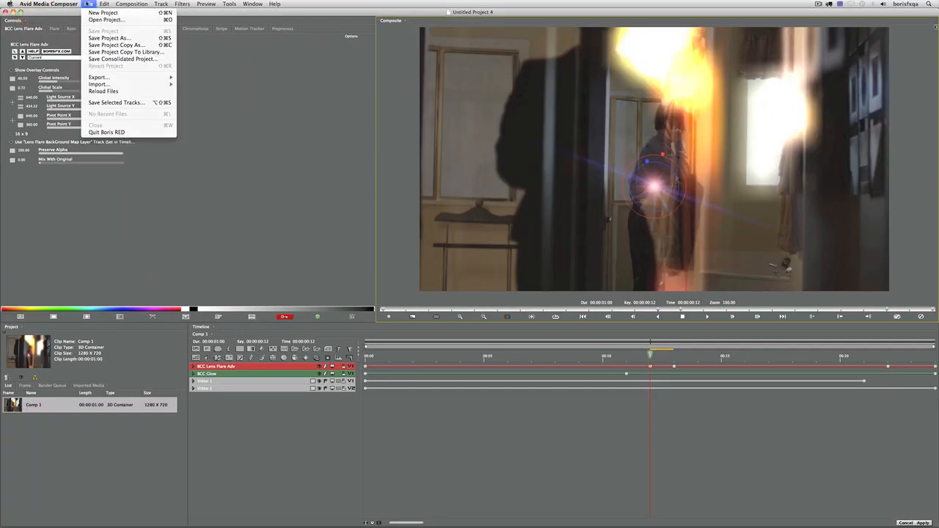
left_click(96, 38)
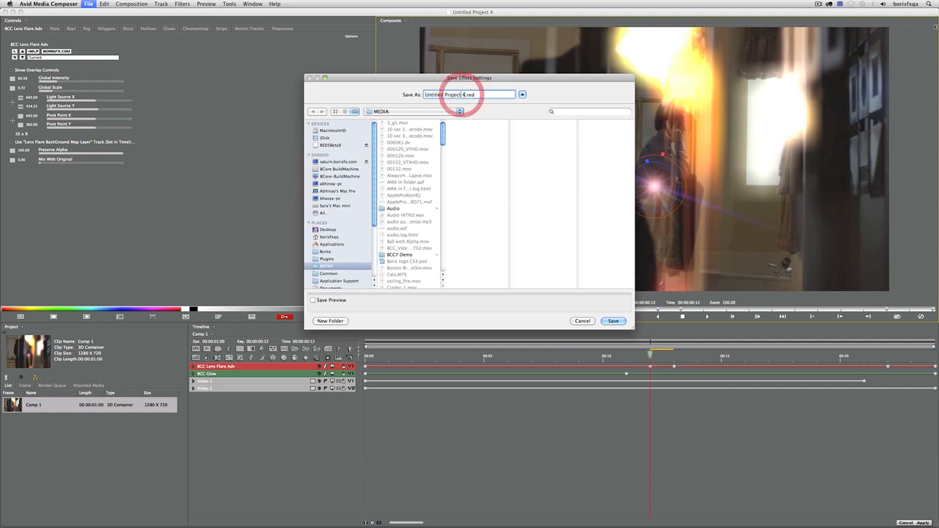
type("New lens flare")
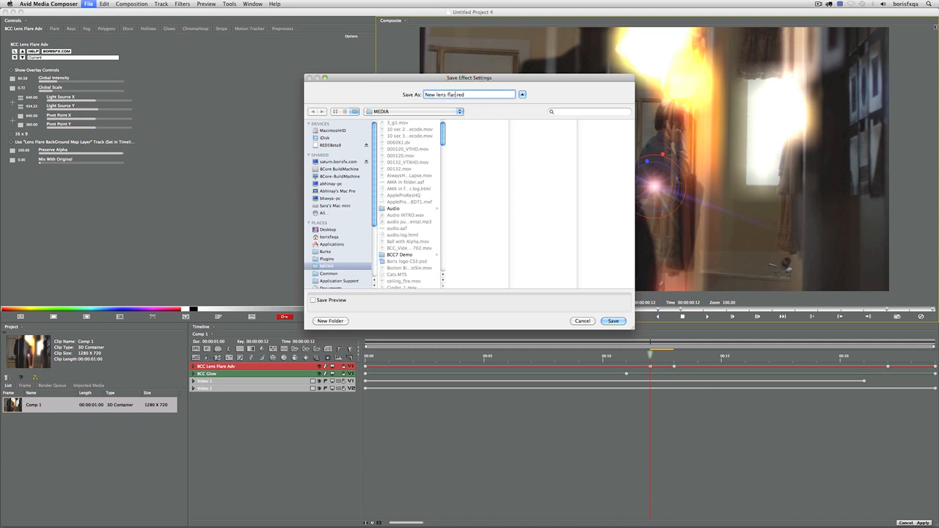
key("Return")
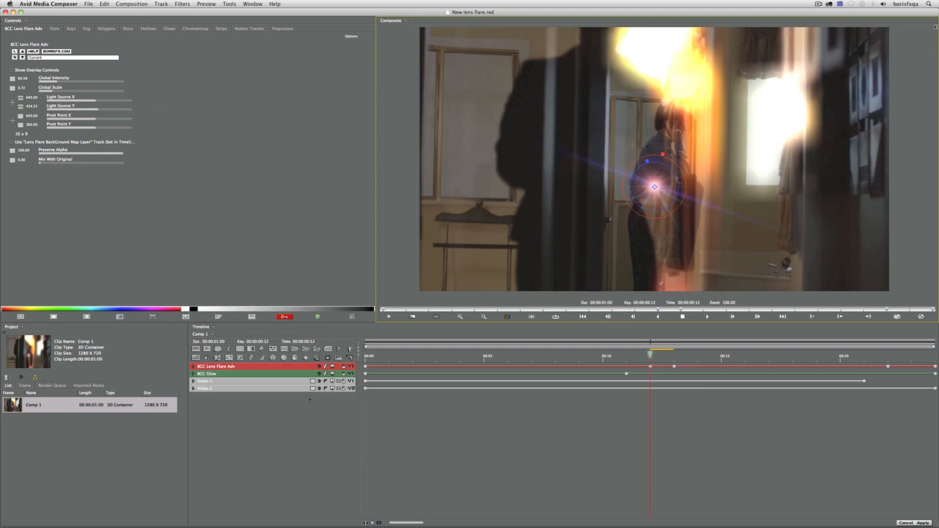
left_click(897, 316)
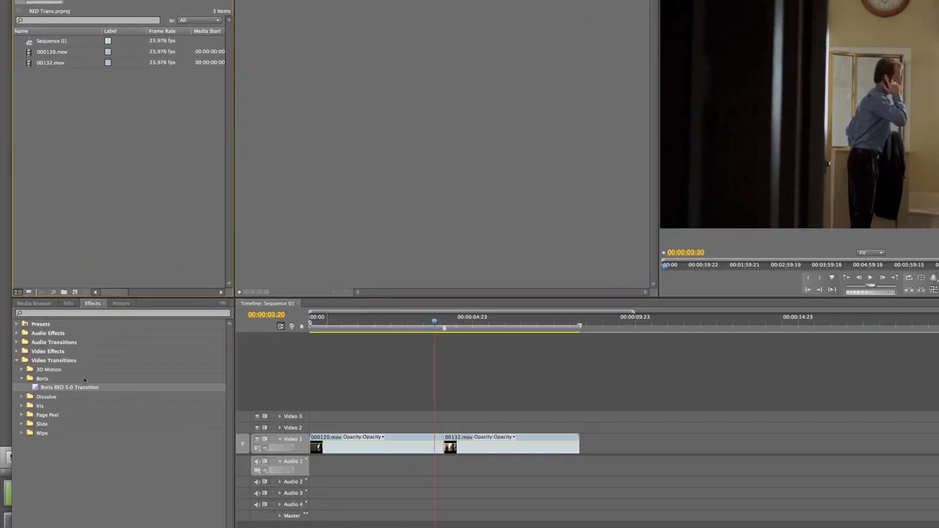
Drop a Boris RED 5.0 Transition on the 000120.mov/00132.mov cut and open it via Custom..
left_click_drag(486, 455, 470, 451)
left_click(477, 322)
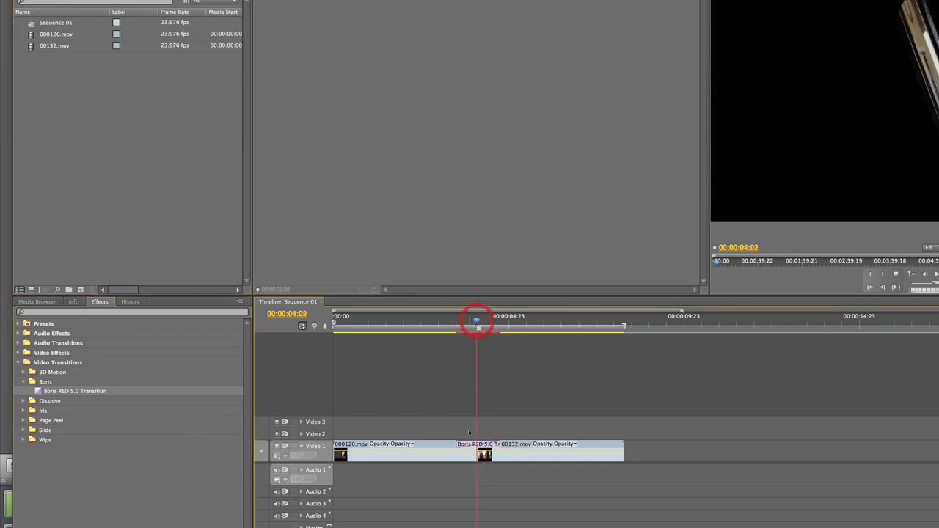
left_click(477, 443)
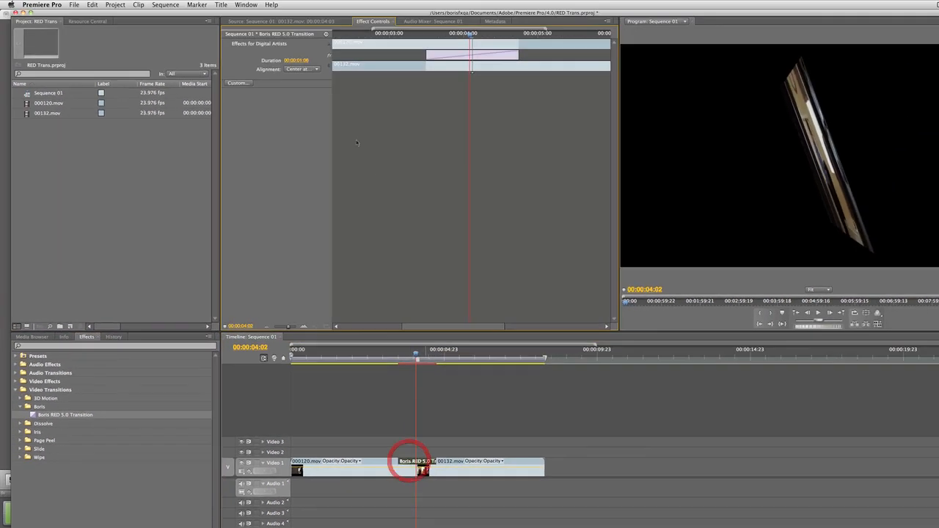
left_click(238, 83)
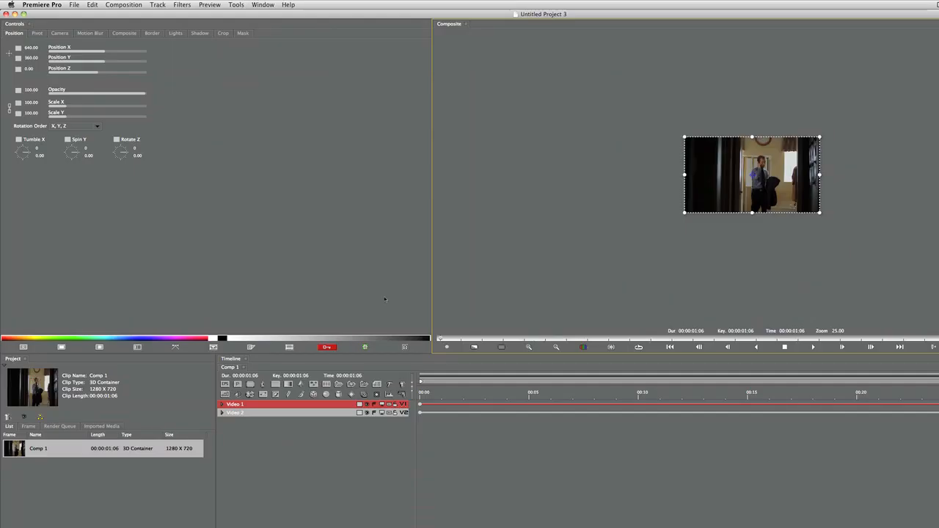
Preview the composition at frame 10
left_click_drag(430, 390, 639, 393)
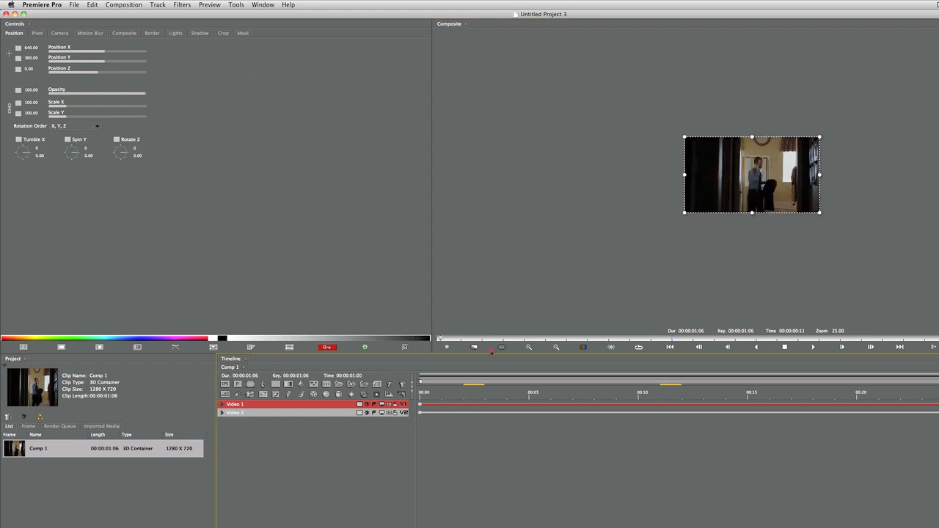
left_click(440, 341)
scroll(789, 210, "up", 3)
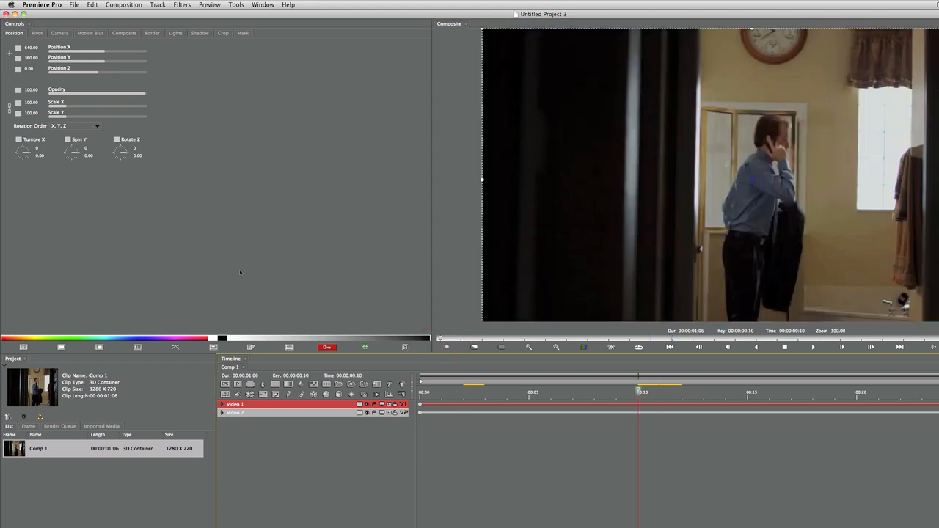
Open the saved New lens flare.red project and scrub its early frames to check the flare
left_click(42, 5)
mouse_move(75, 5)
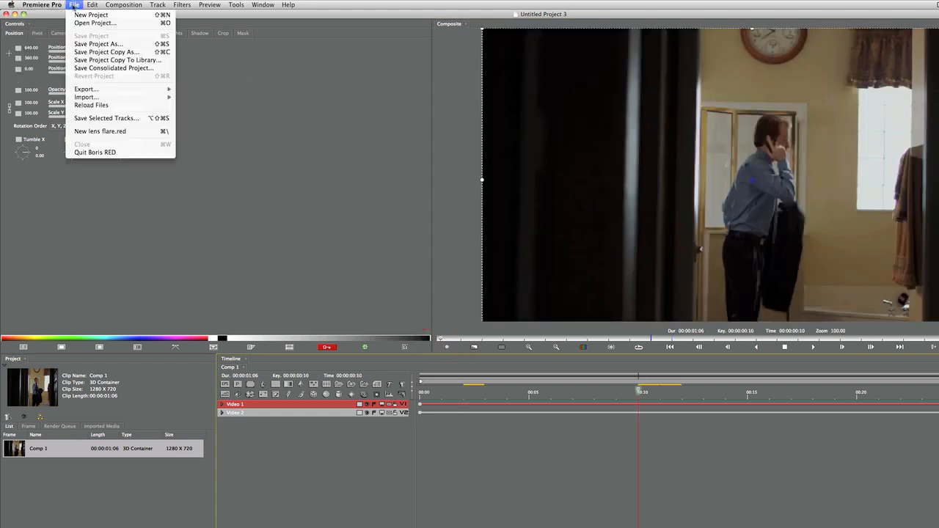
left_click(75, 23)
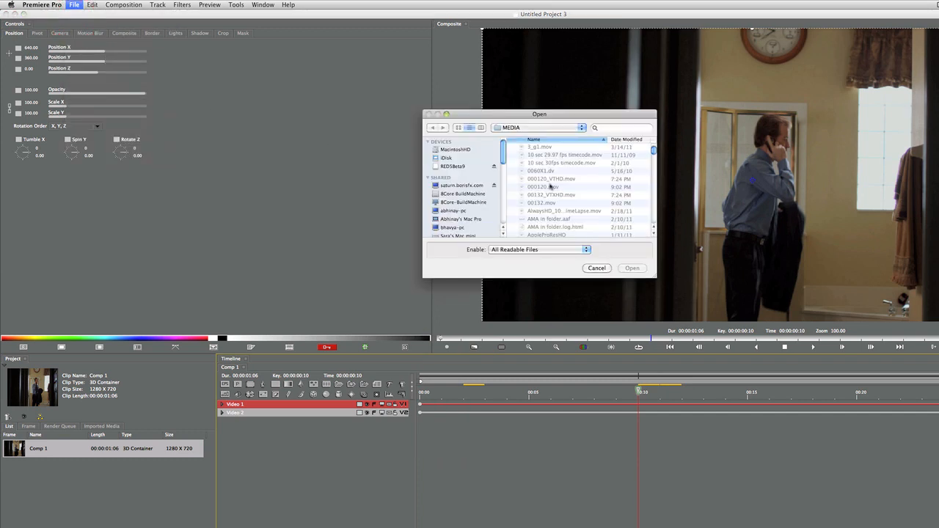
scroll(550, 186, "down", 10)
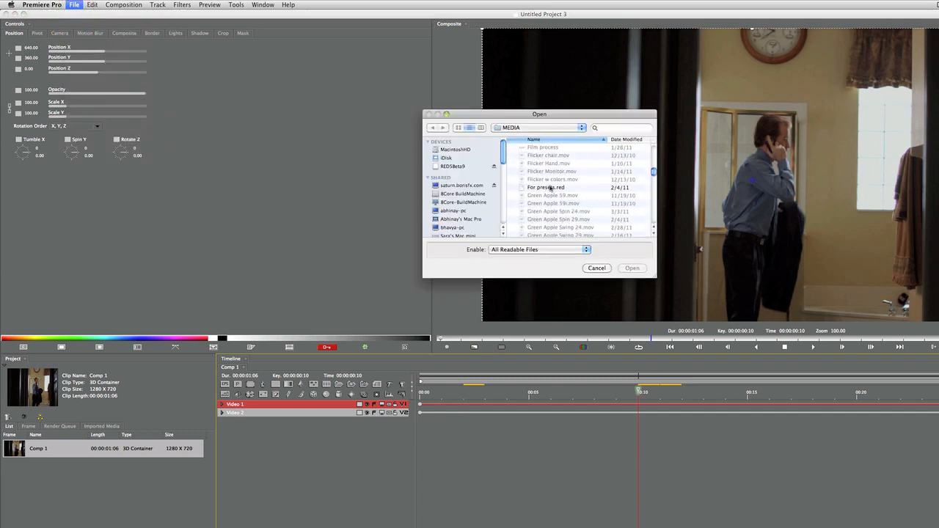
scroll(550, 188, "down", 10)
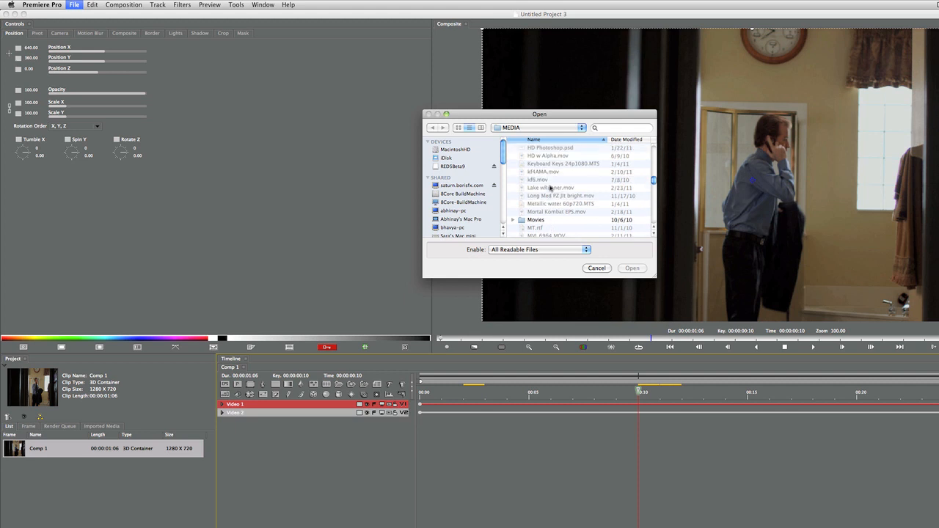
scroll(550, 188, "down", 10)
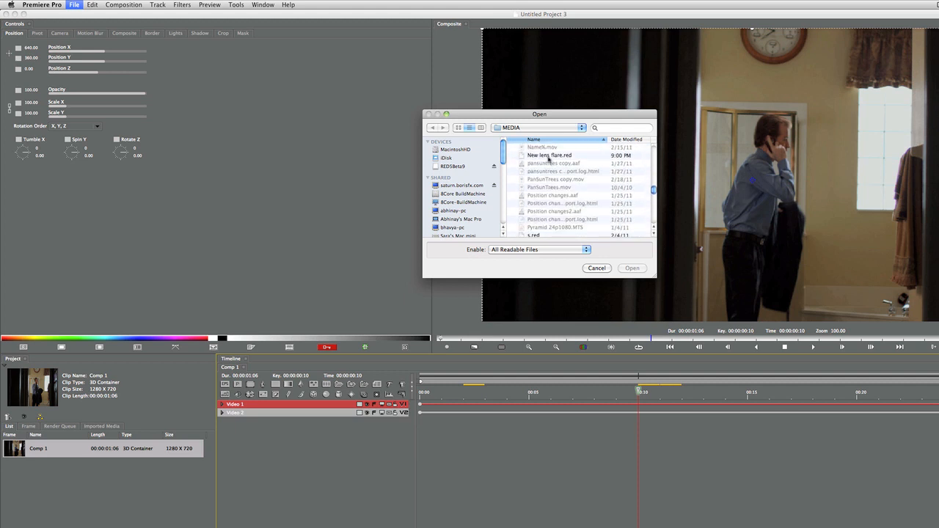
double_click(548, 156)
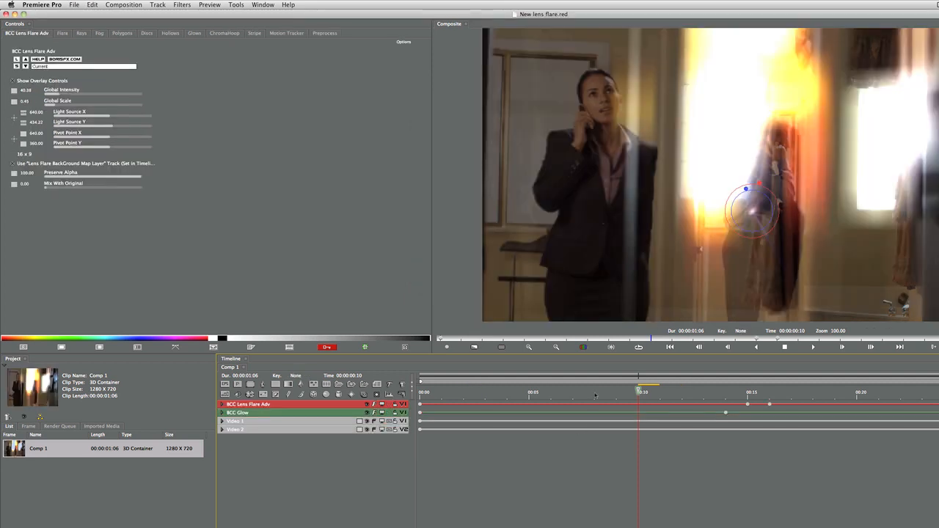
left_click_drag(595, 396, 836, 395)
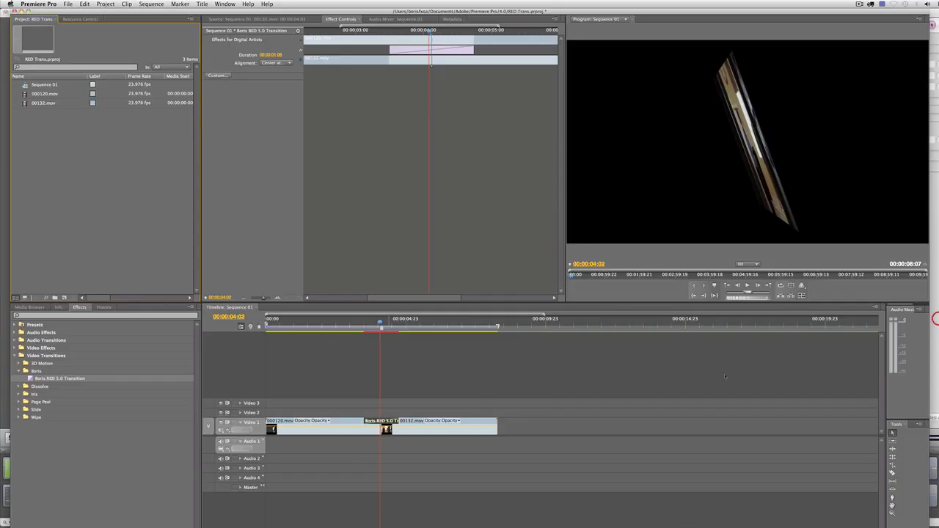
mouse_move(380, 325)
left_mouse_down()
mouse_move(371, 324)
mouse_move(425, 325)
mouse_move(342, 326)
mouse_move(384, 325)
left_mouse_up()
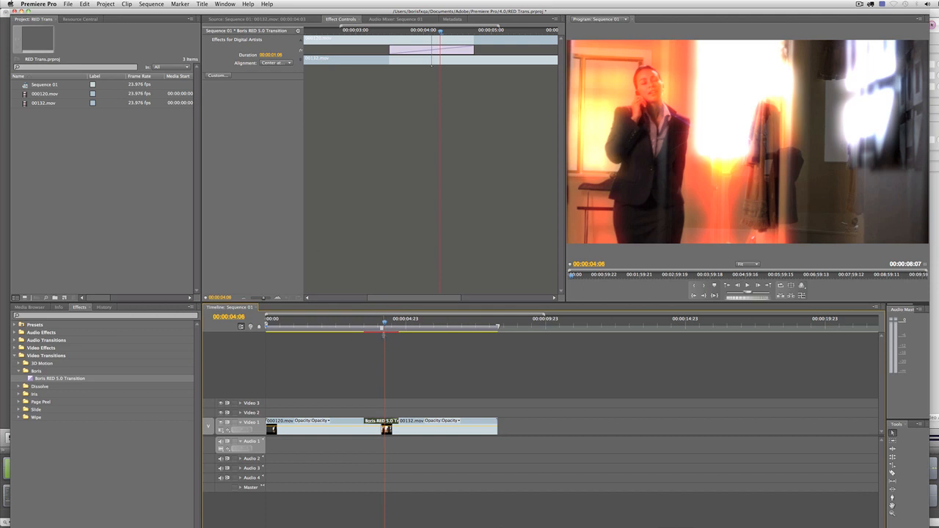
left_click_drag(385, 323, 368, 325)
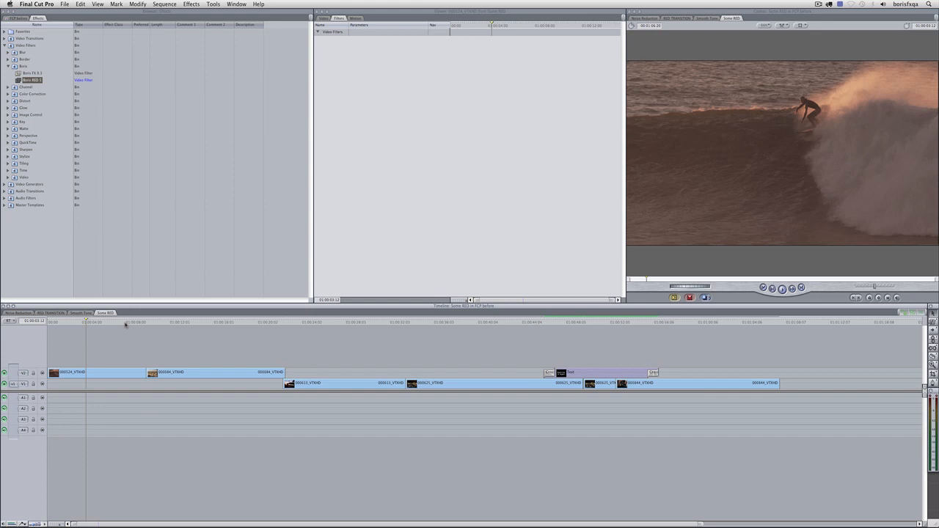
left_click_drag(126, 324, 127, 352)
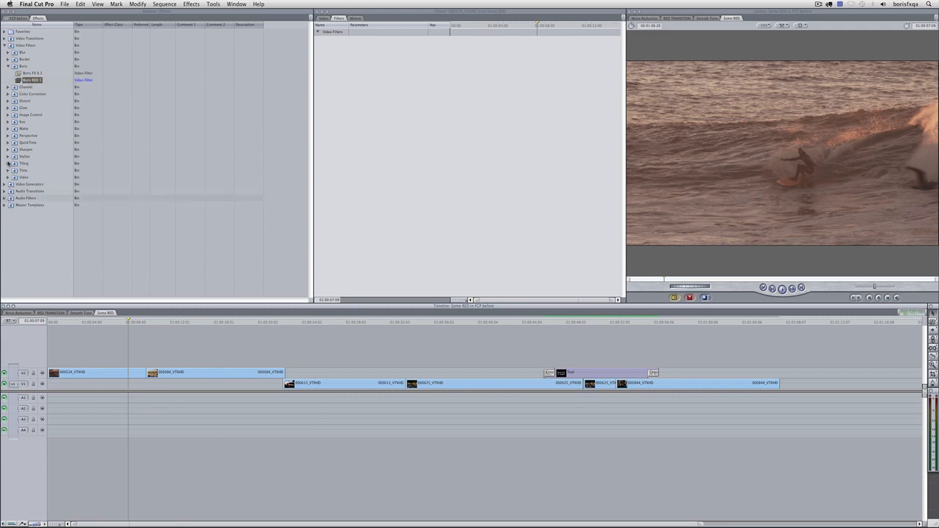
Drop a Boris RED Transition between the 000124 and 000084 V2 clips and launch Boris RED on it
left_click(4, 56)
left_click(4, 38)
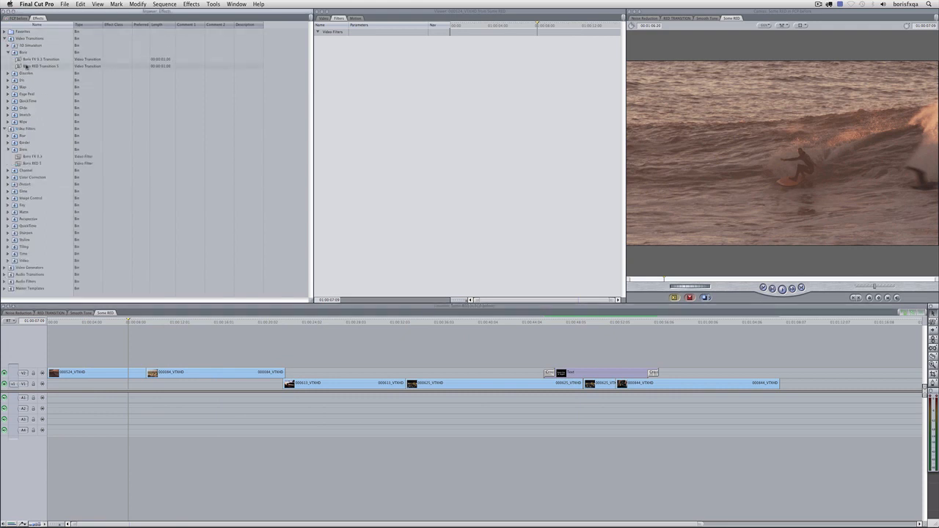
left_click_drag(26, 66, 146, 374)
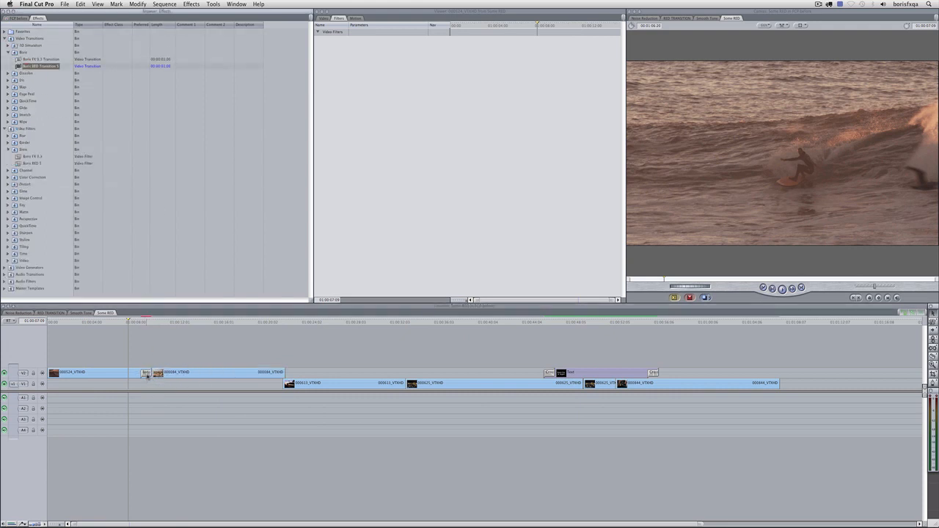
left_click(152, 375)
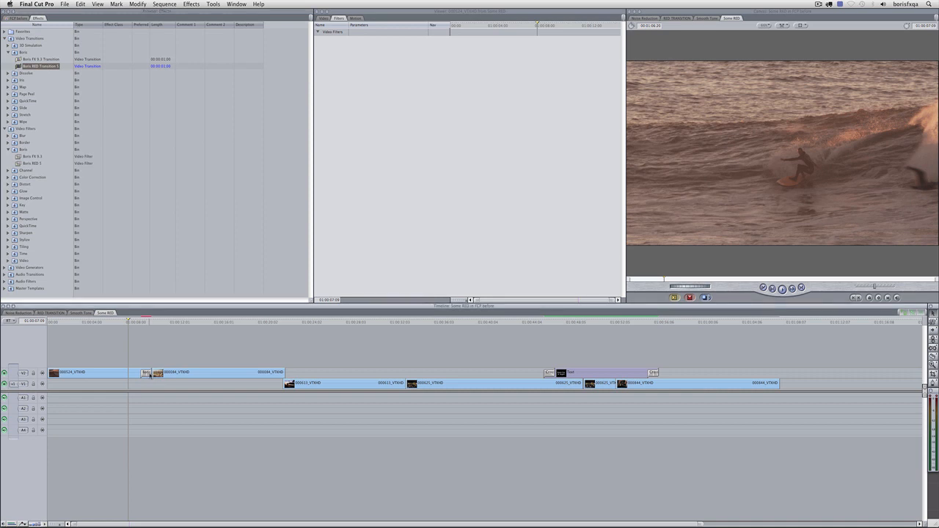
double_click(156, 374)
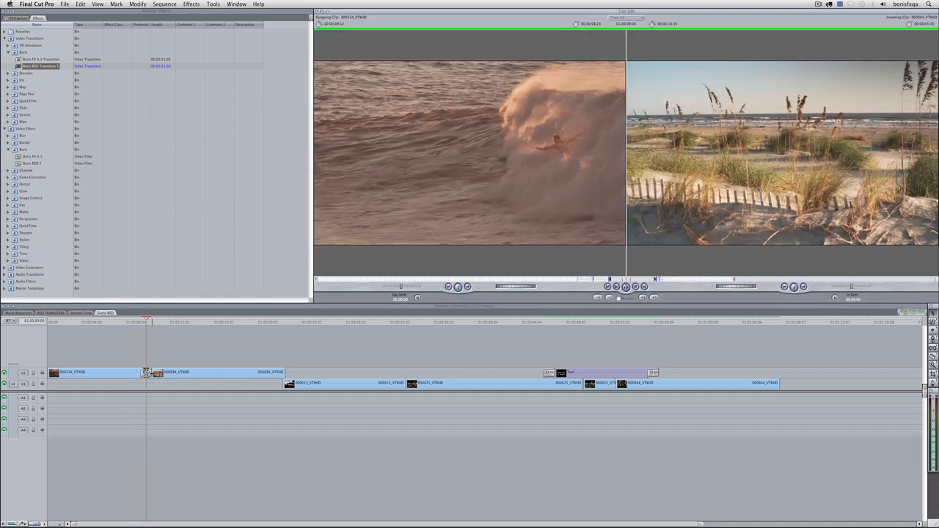
double_click(152, 373)
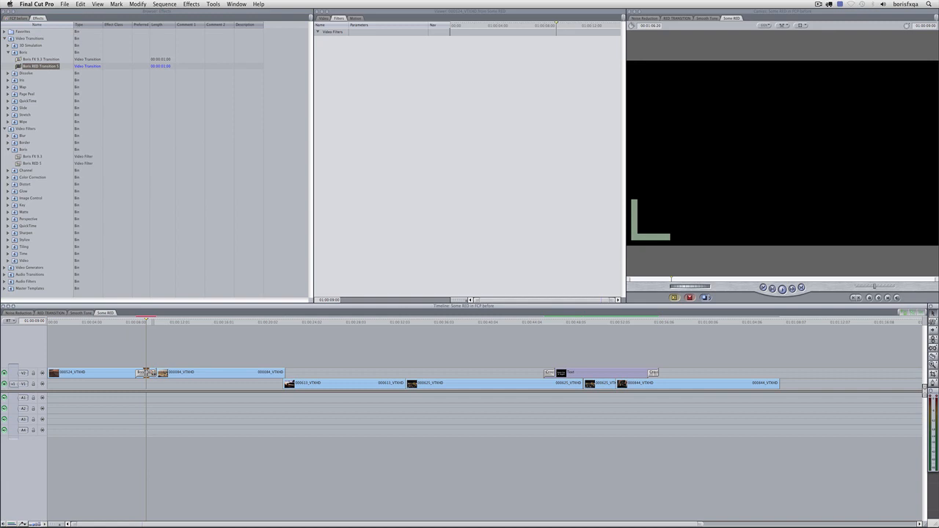
double_click(147, 373)
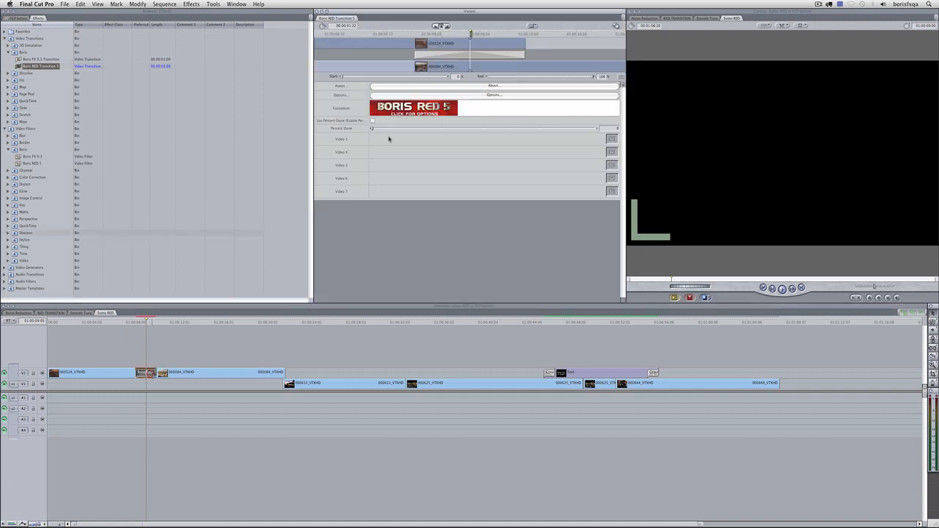
left_click(408, 110)
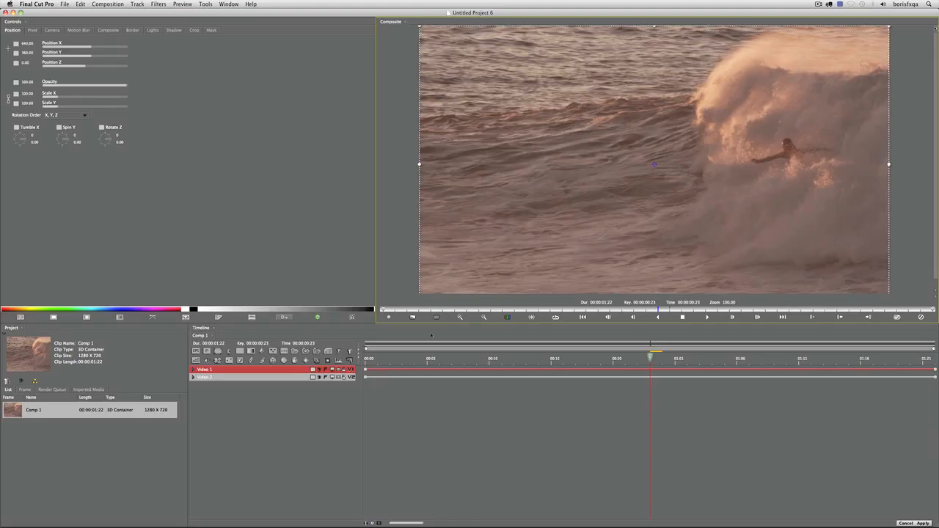
Load New lens flare.red from recent projects, choosing Don't Save, and scrub to preview the flare
left_click_drag(371, 360, 327, 319)
left_click(67, 4)
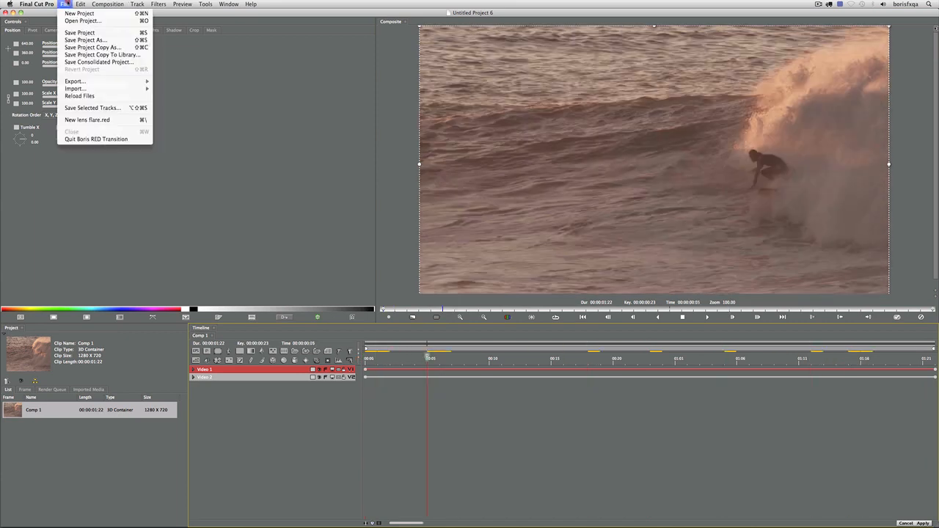
left_click(130, 120)
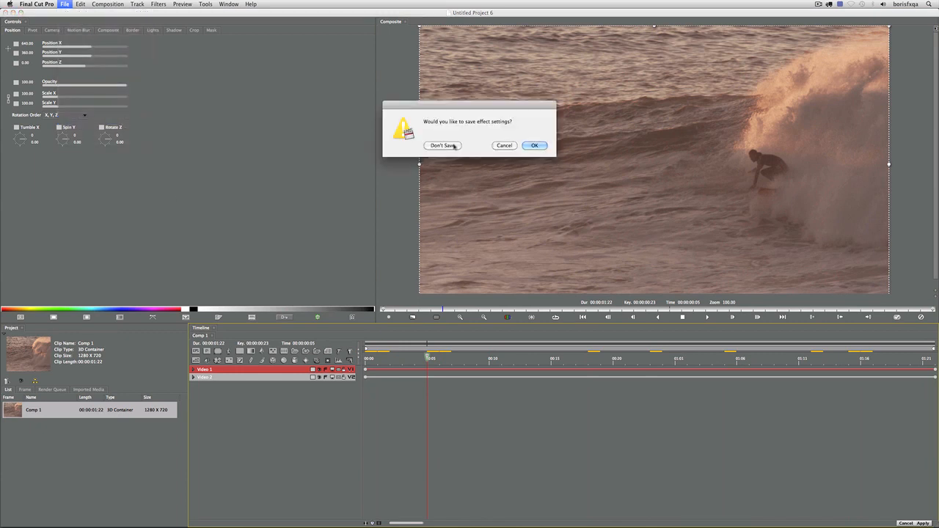
left_click(442, 145)
left_click_drag(426, 364, 849, 364)
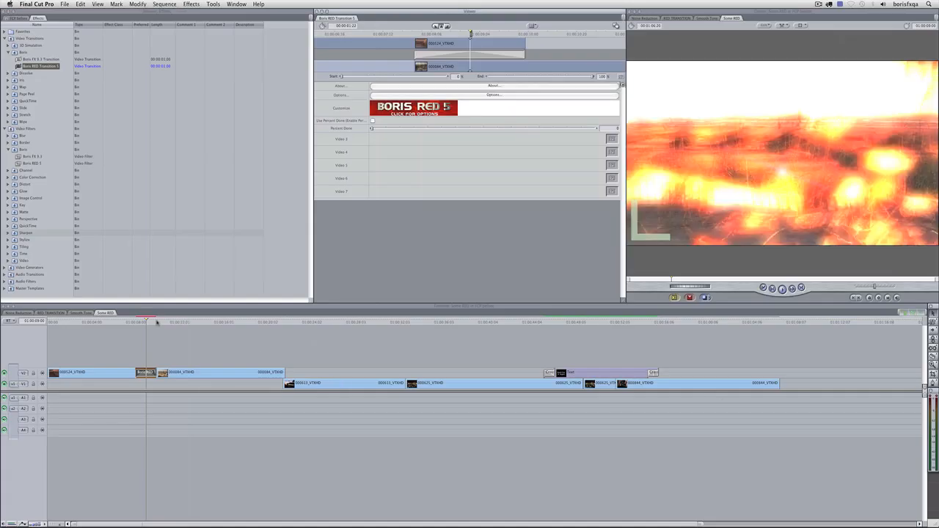
left_click(156, 322)
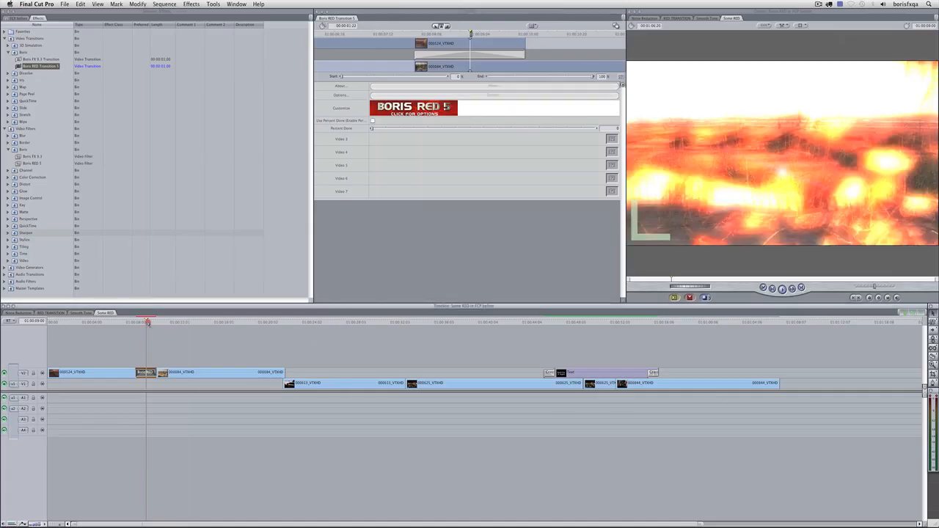
Apply the Boris RED 5 filter to the 000124_VTXHD surf clip on V2 and launch Boris RED from its Filters tab
mouse_move(152, 323)
left_mouse_down()
mouse_move(132, 323)
mouse_move(154, 323)
left_mouse_up()
left_click(115, 327)
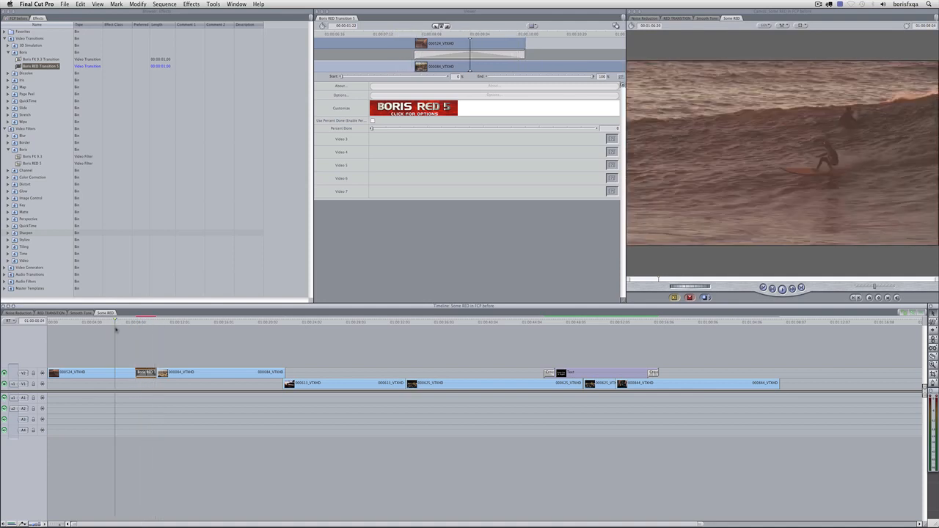
left_click(105, 377)
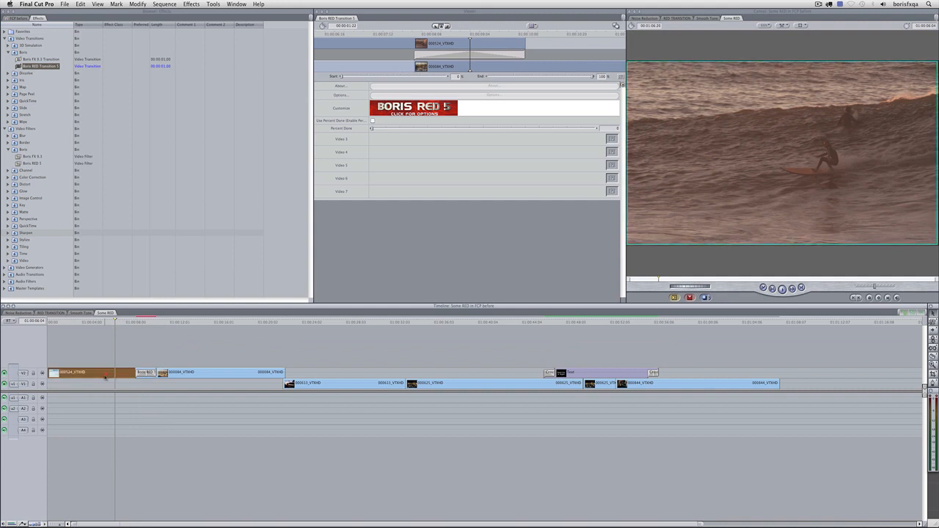
left_click(8, 53)
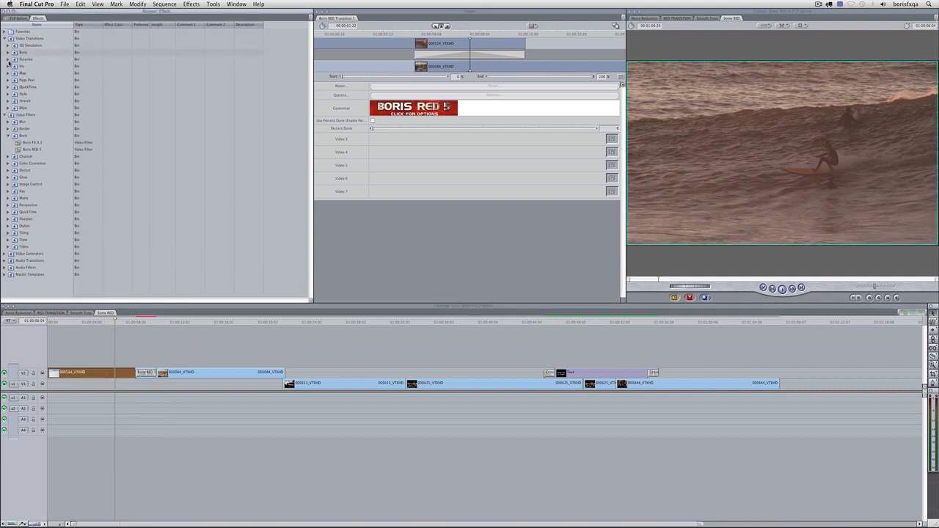
left_click(4, 38)
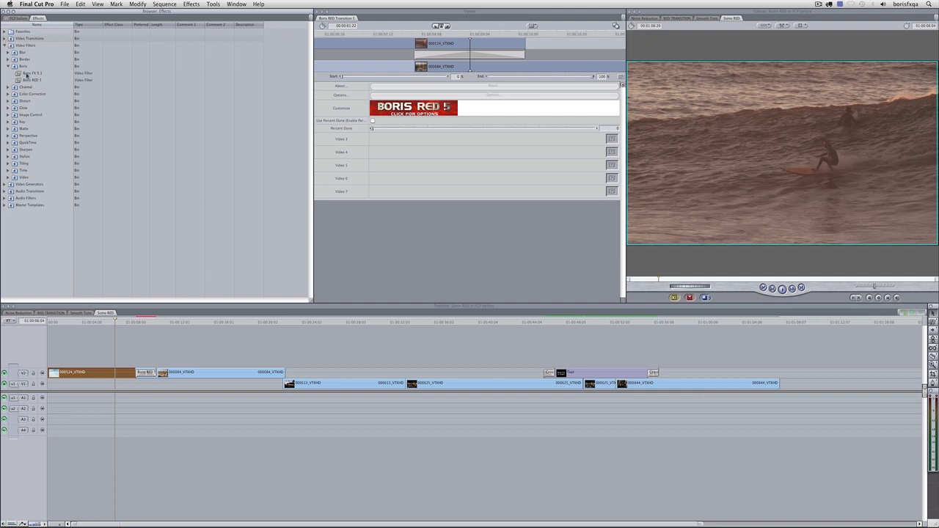
left_click_drag(32, 83, 100, 377)
double_click(106, 374)
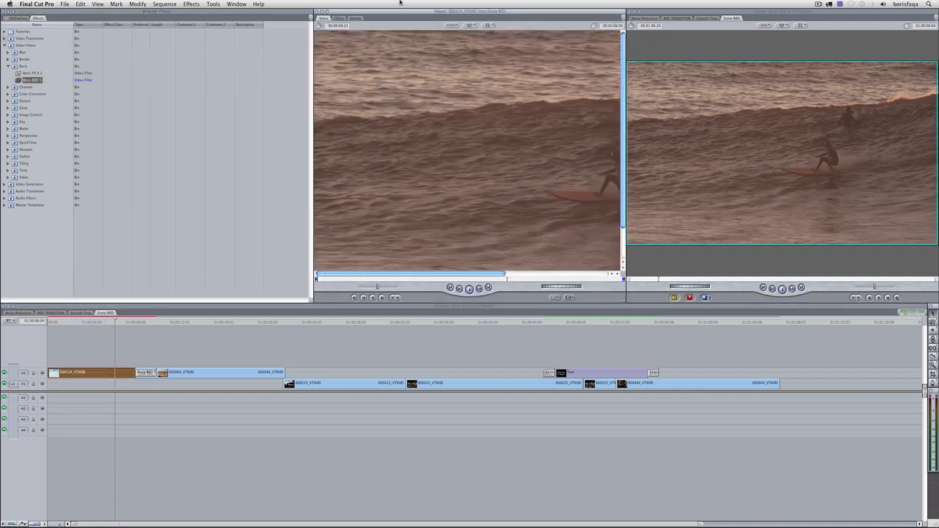
left_click(343, 17)
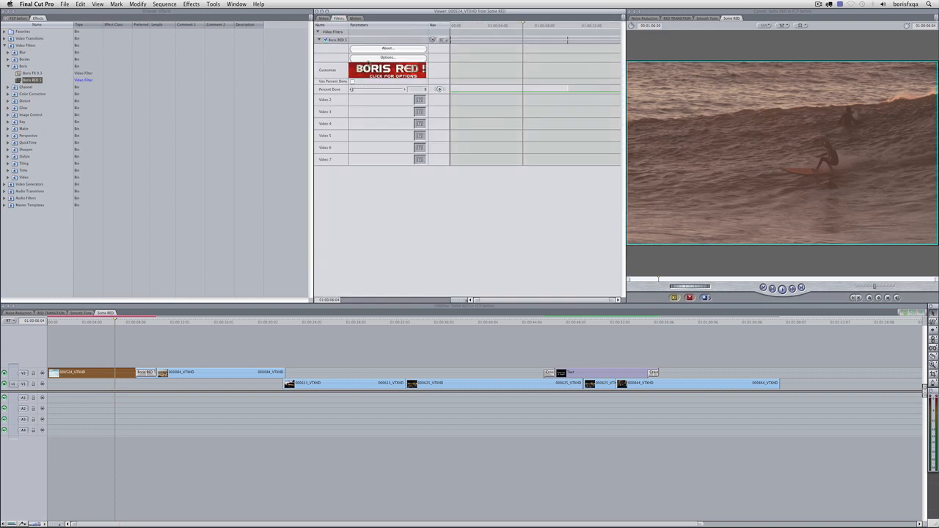
left_click(387, 70)
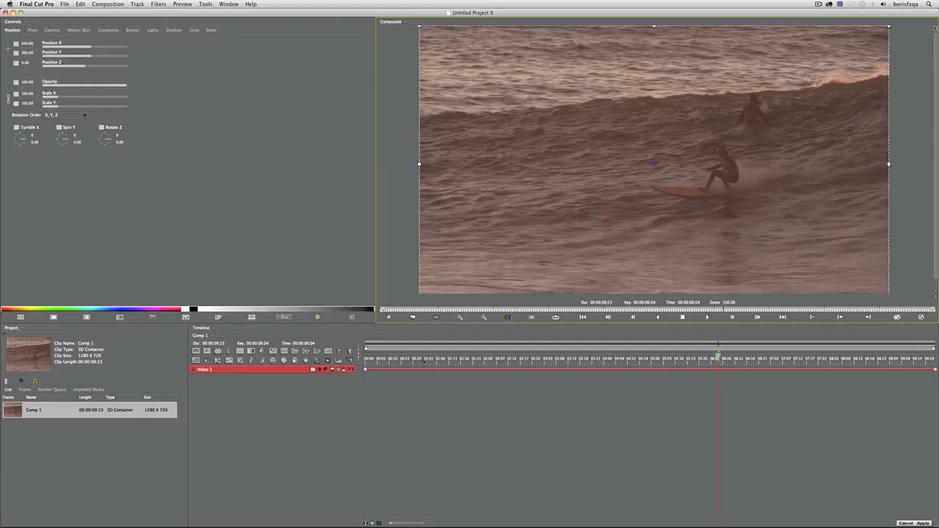
Add the FEC Lens filter to the surf clip's Video 1 track
left_click_drag(424, 361, 714, 364)
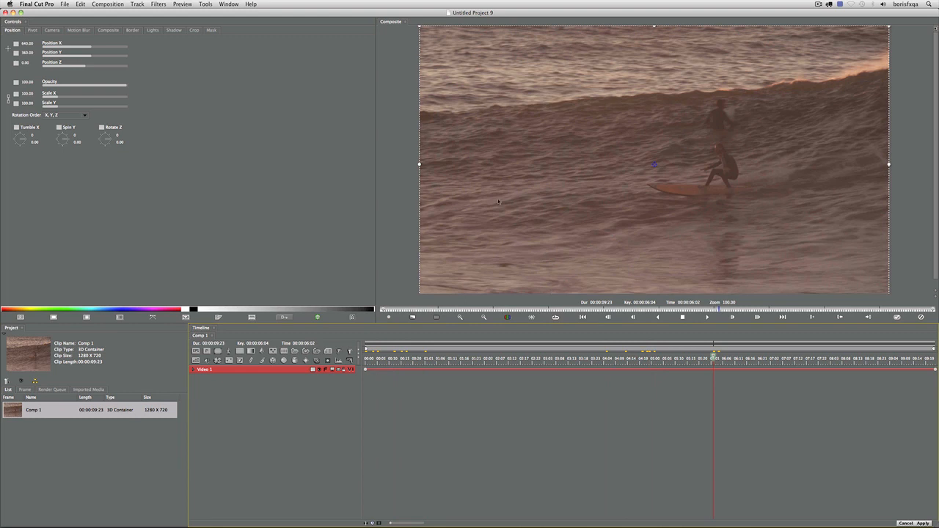
left_click(233, 388)
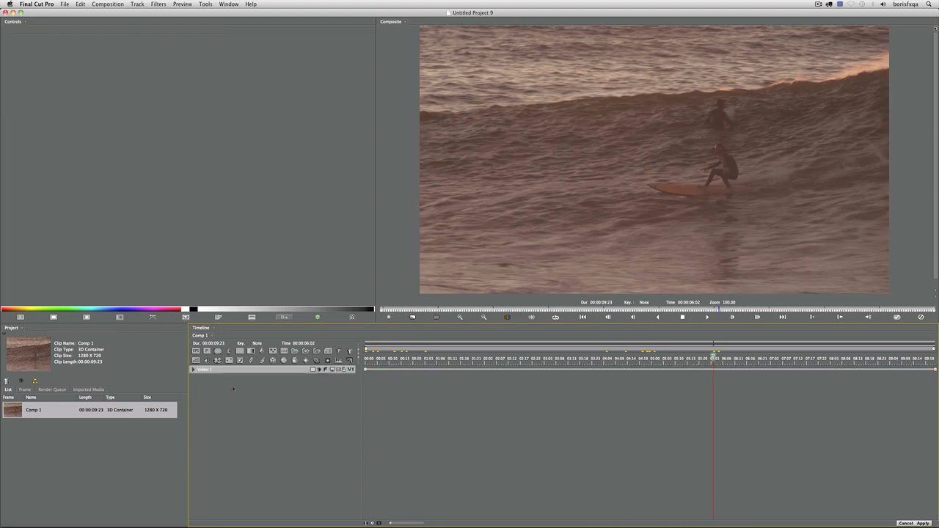
left_click(234, 369)
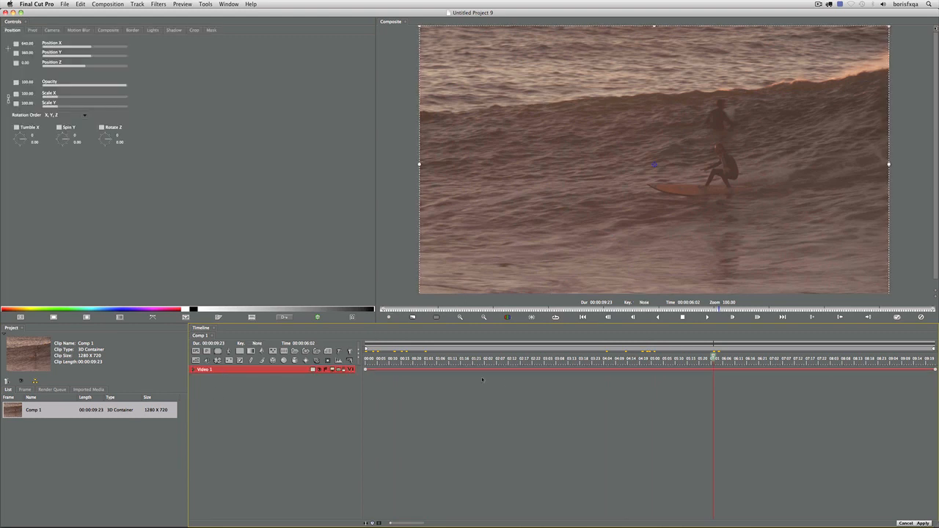
left_click(159, 4)
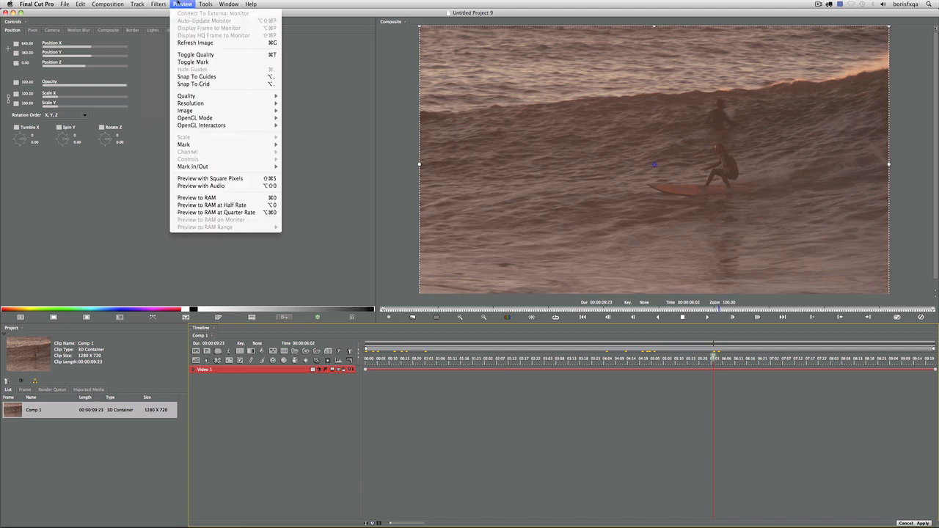
mouse_move(169, 54)
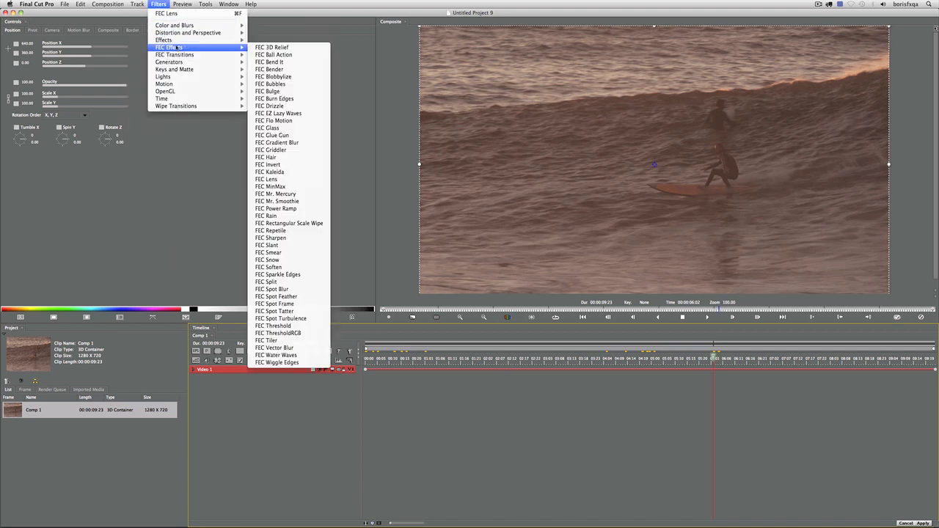
left_click(296, 179)
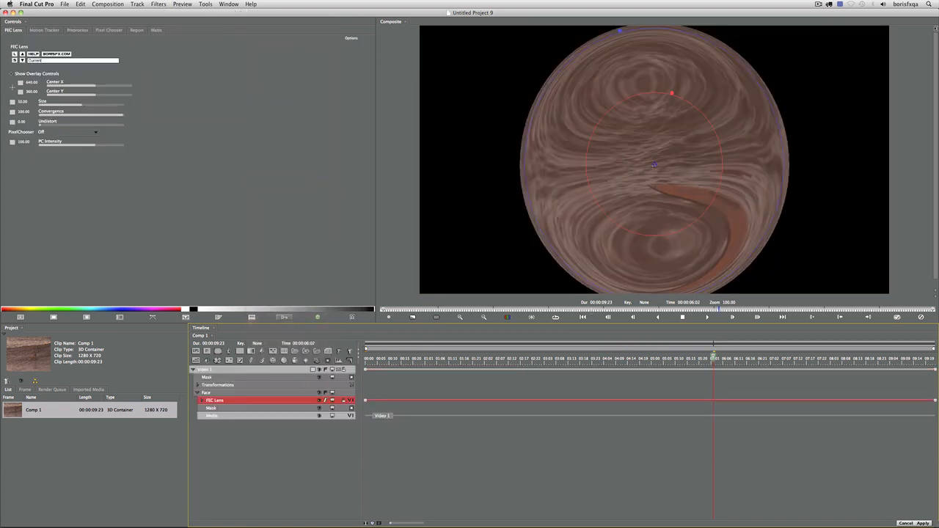
Move the lens centre right, set convergence to 161.97 and lens size to 78.68
left_click_drag(654, 165, 686, 185)
left_click_drag(745, 92, 734, 136)
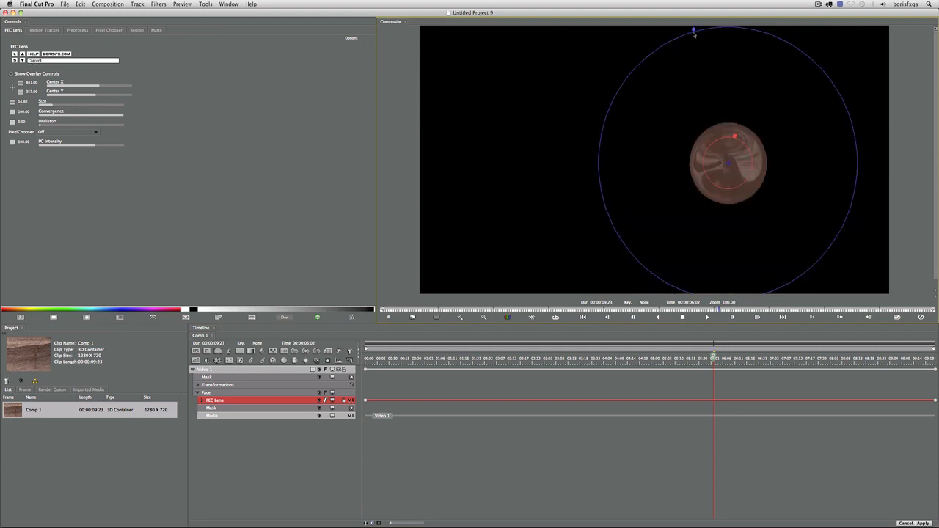
mouse_move(694, 30)
left_mouse_down()
mouse_move(707, 69)
mouse_move(685, 42)
left_mouse_up()
left_click_drag(734, 137, 754, 56)
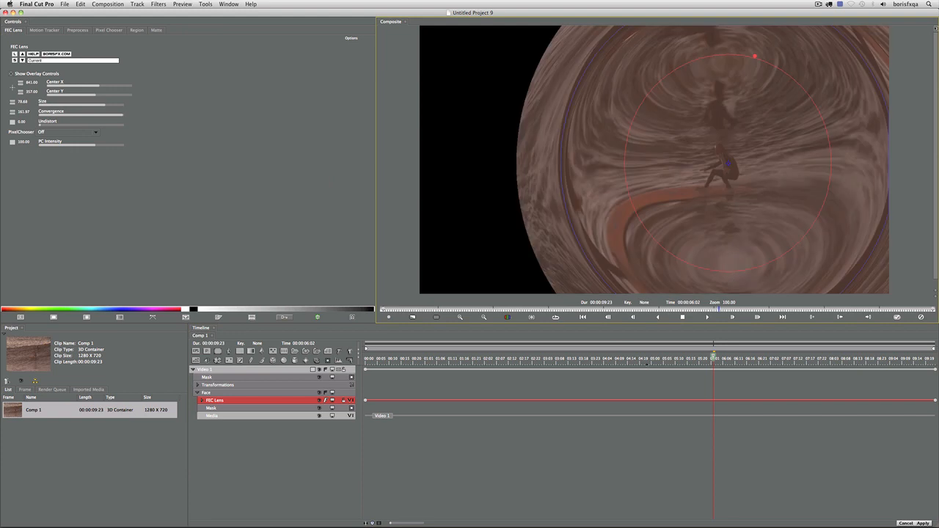
left_click(647, 367)
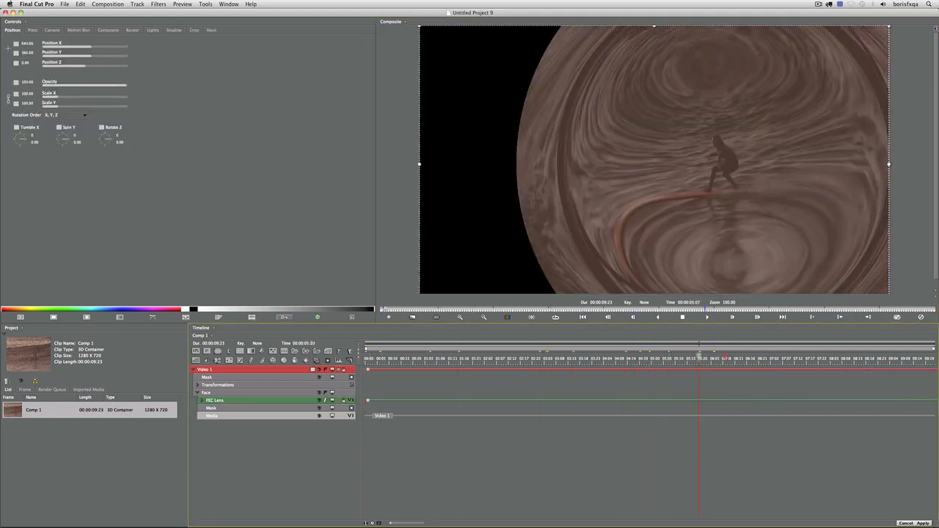
Load the Full Screen Eye Emboss preset on the FEC Lens track and play back the result
left_click_drag(725, 357, 220, 363)
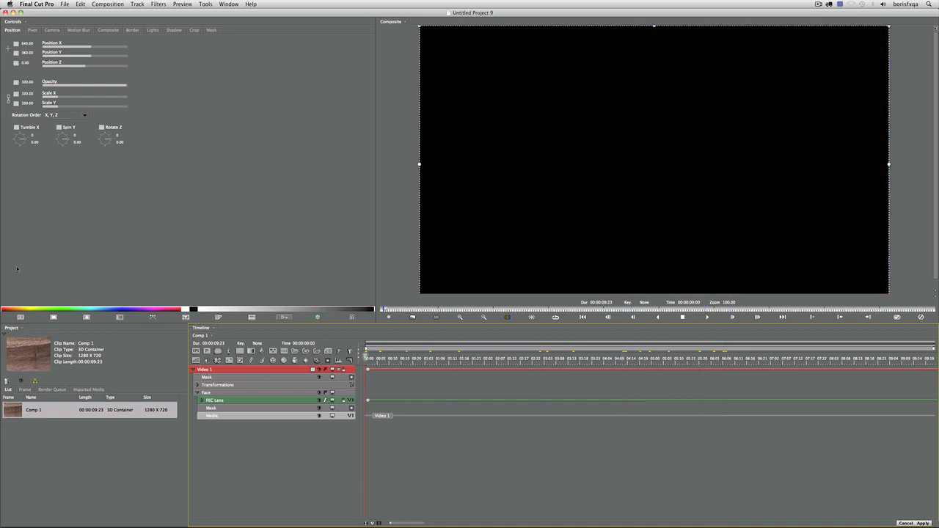
left_click(20, 317)
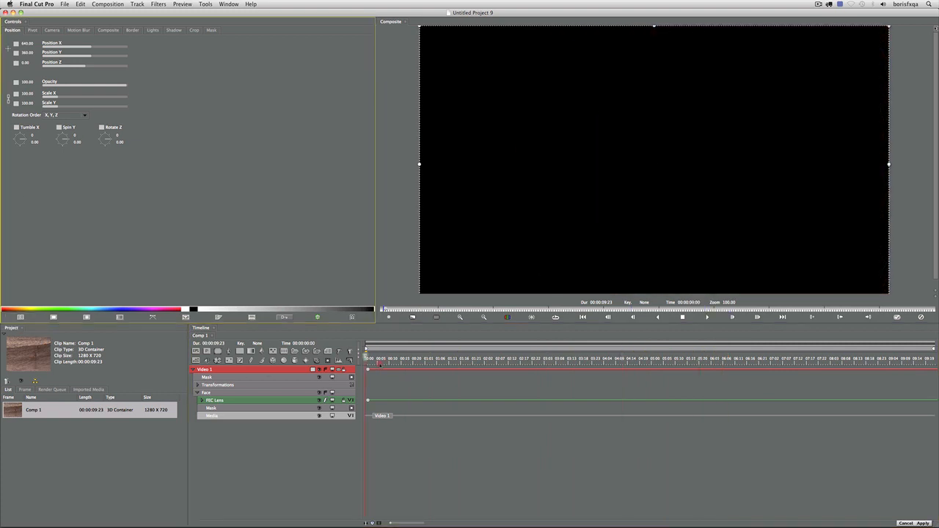
left_click(379, 363)
left_click(367, 370)
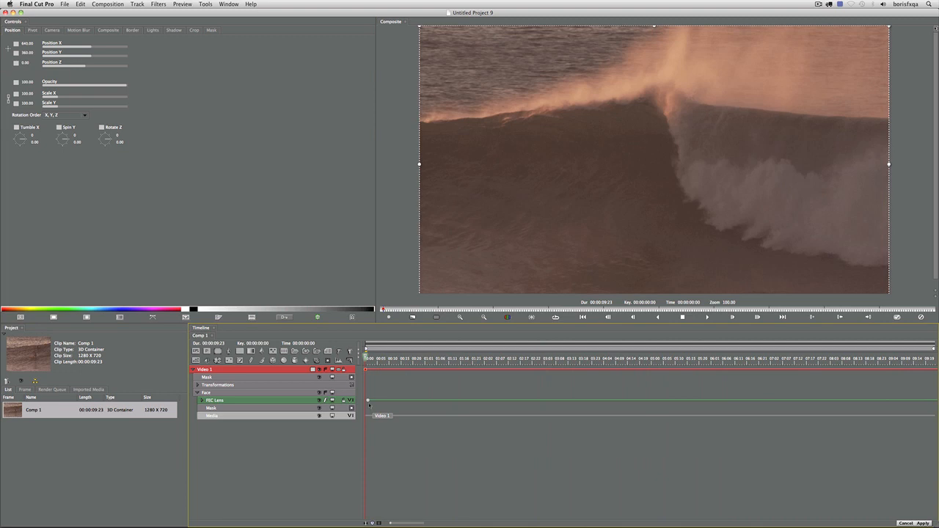
left_click(367, 401)
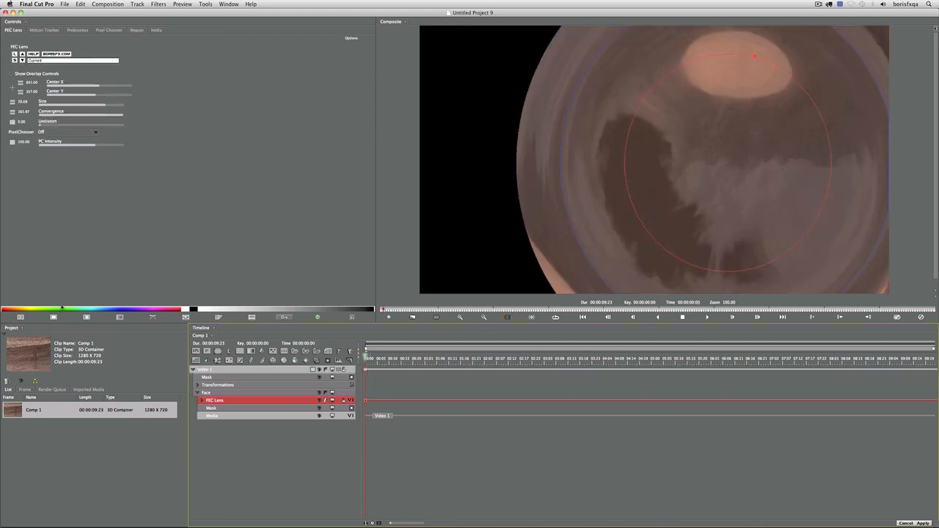
left_click(21, 317)
left_click(15, 54)
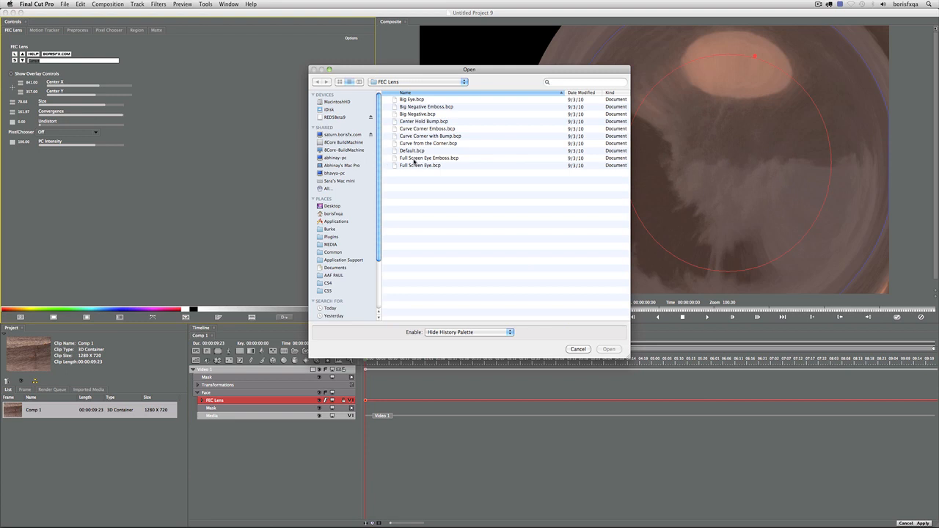
double_click(413, 160)
key("space")
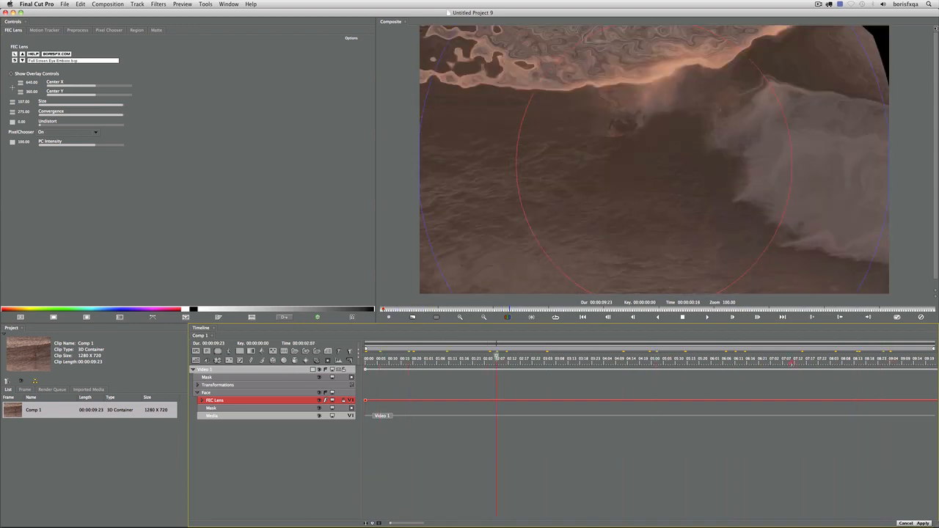
key("space")
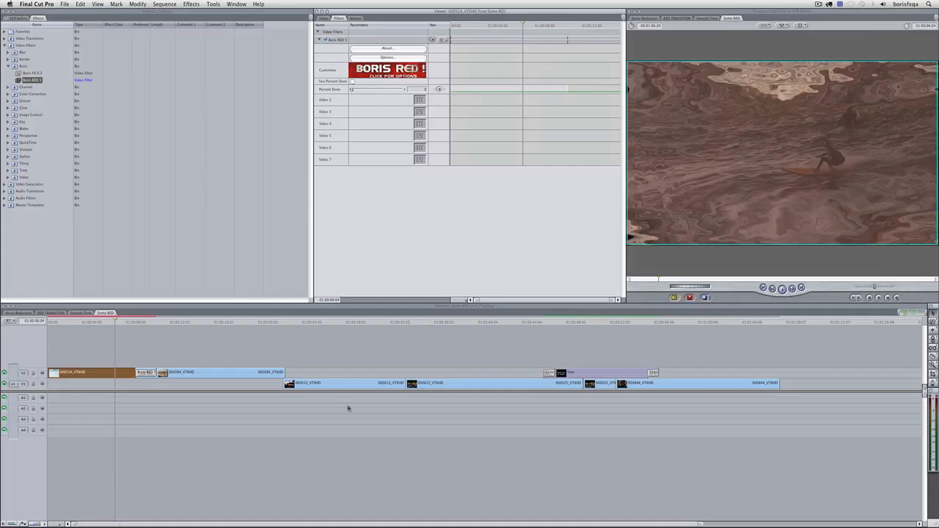
Switch to the Smooth Tone sequence and launch Boris RED on the V2 face clip's filter
left_click_drag(88, 318, 314, 347)
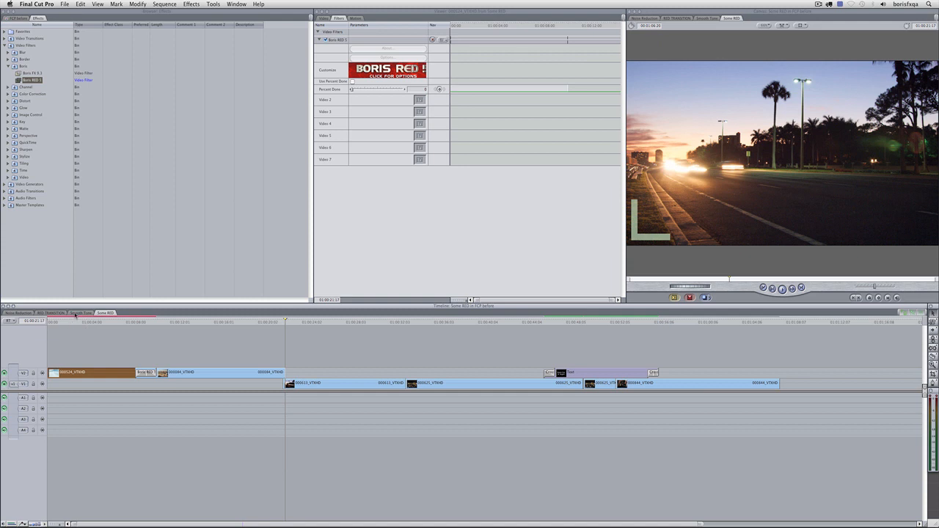
left_click(78, 313)
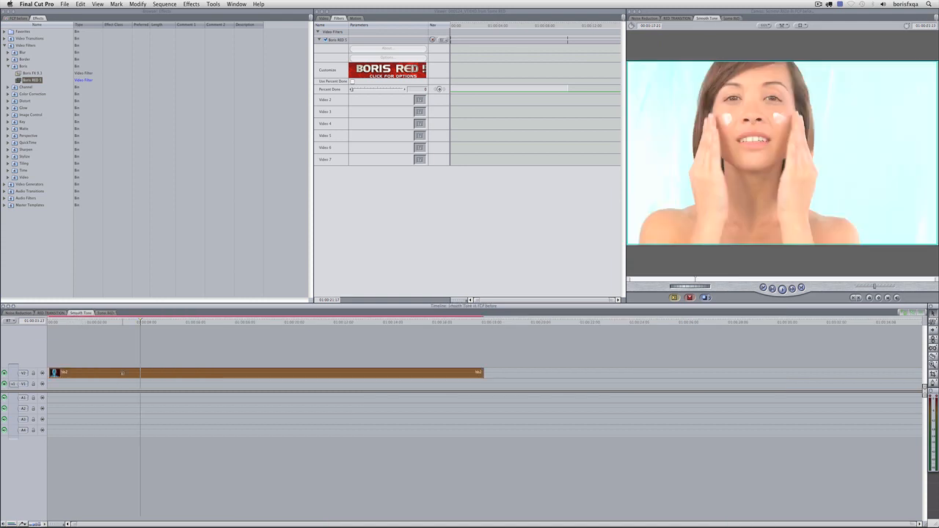
double_click(122, 373)
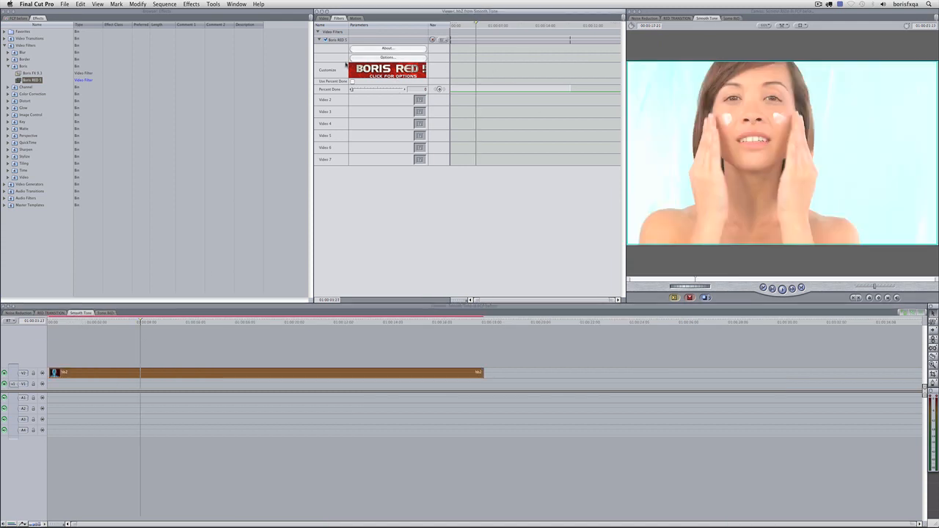
left_click(372, 74)
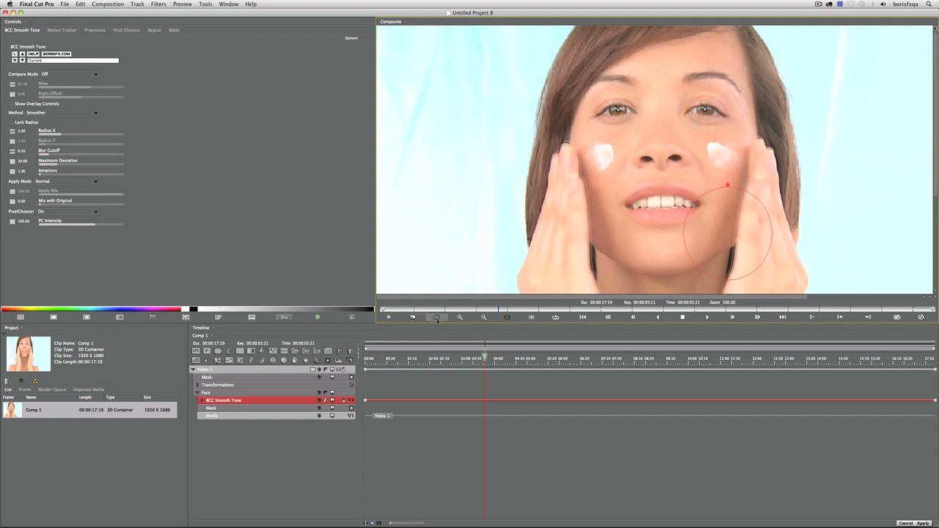
Turn on the before/after Compare wipe and slide it across the face to check the smoothing
left_click(222, 401)
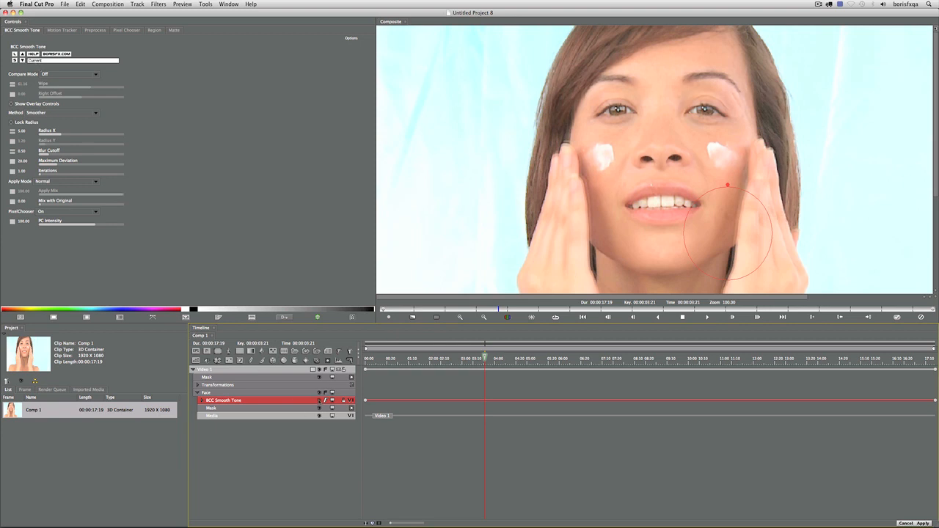
key("super+minus")
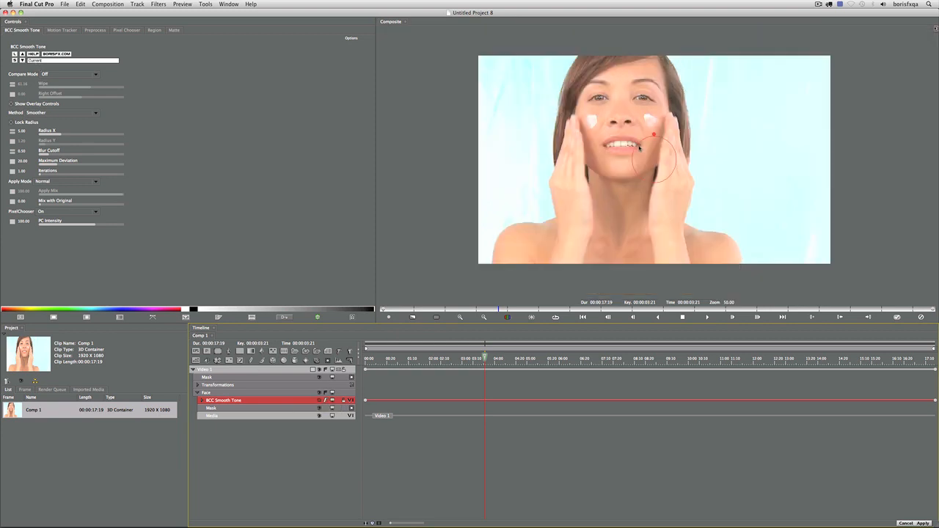
key("super+equal")
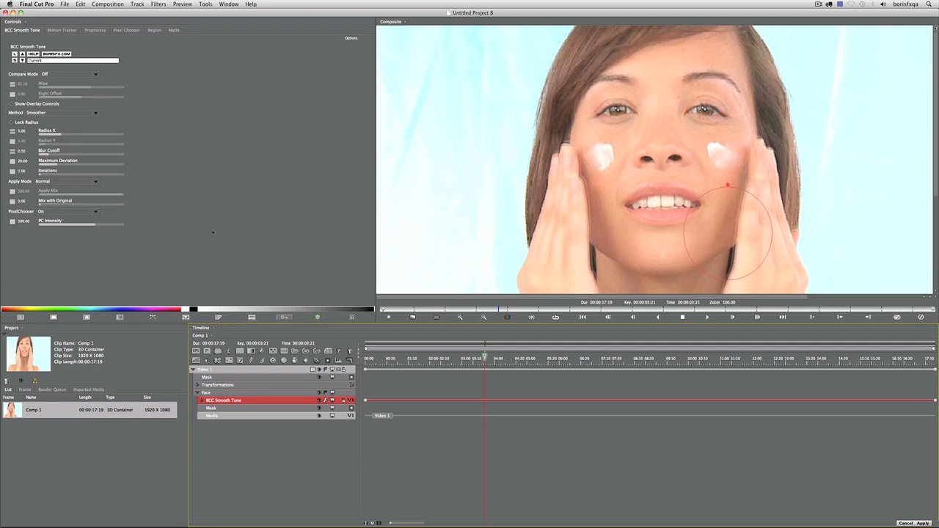
left_click(61, 75)
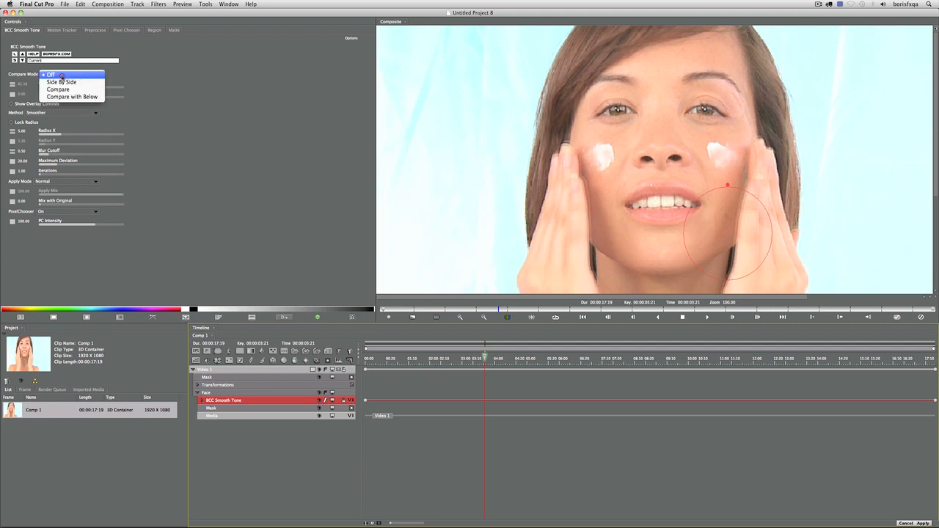
left_click(58, 89)
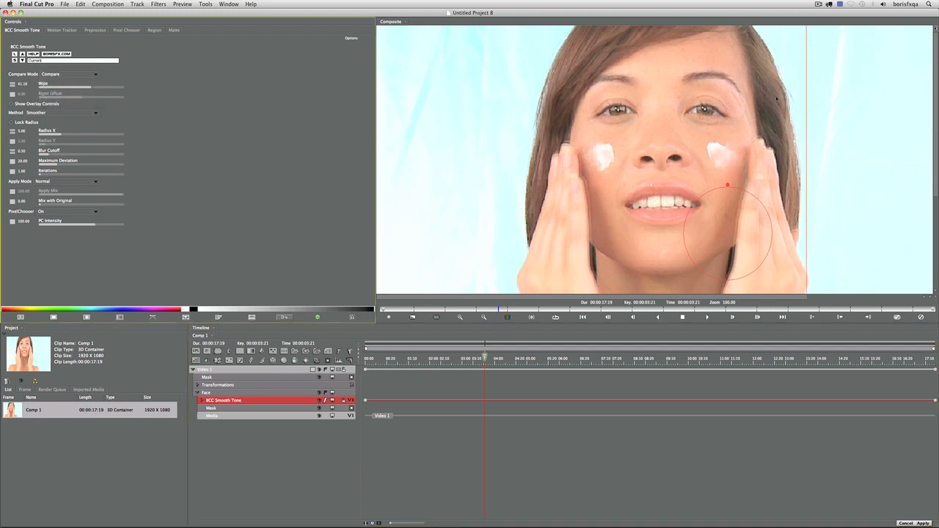
left_click_drag(806, 99, 656, 116)
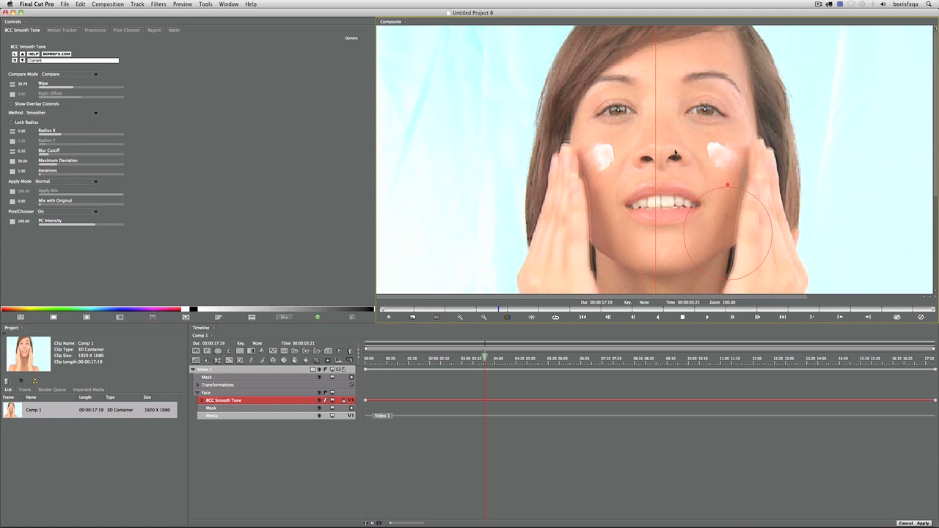
scroll(687, 145, "down", 3)
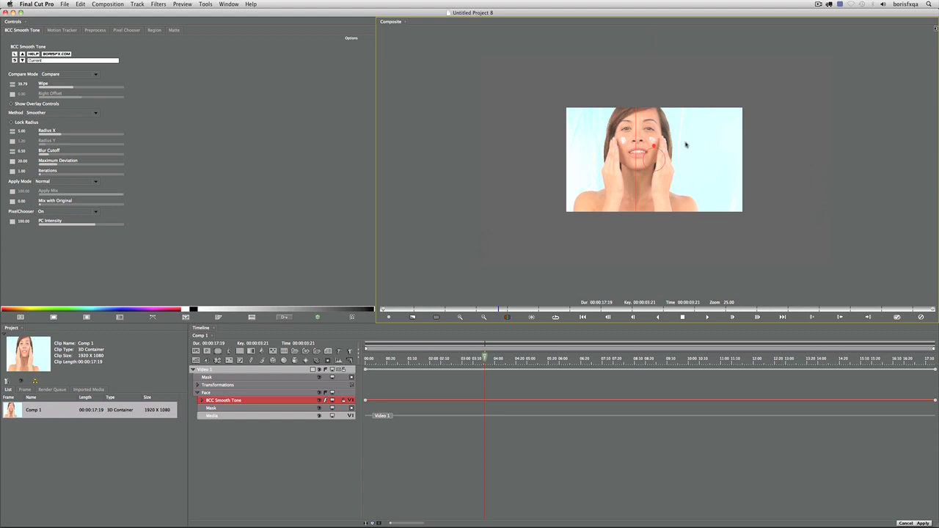
scroll(687, 146, "up", 3)
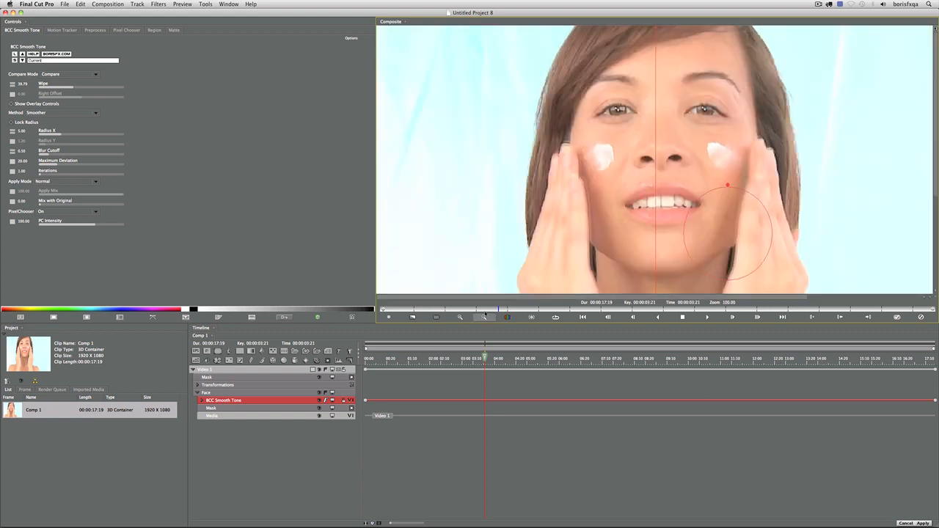
left_click_drag(484, 358, 389, 358)
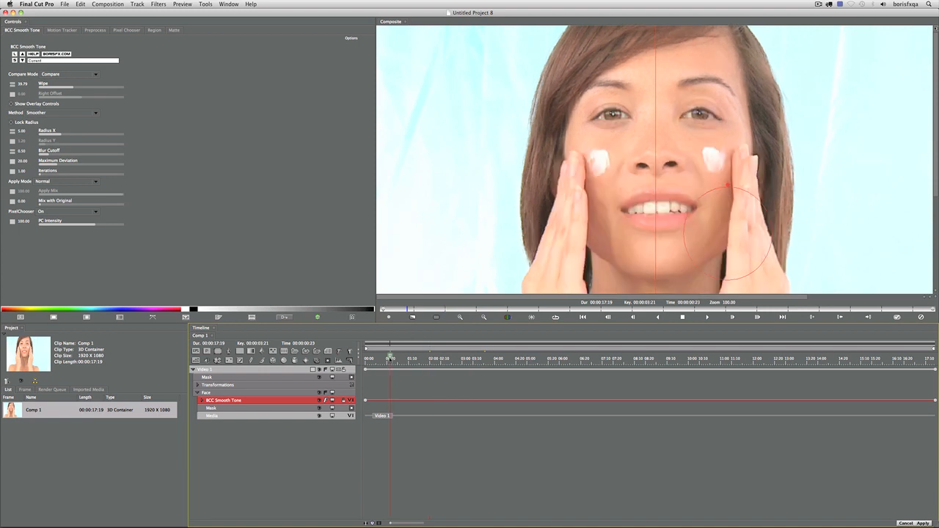
Set Compare Mode off, raise Smooth Tone Radius X to 6.79, and apply
left_click(65, 76)
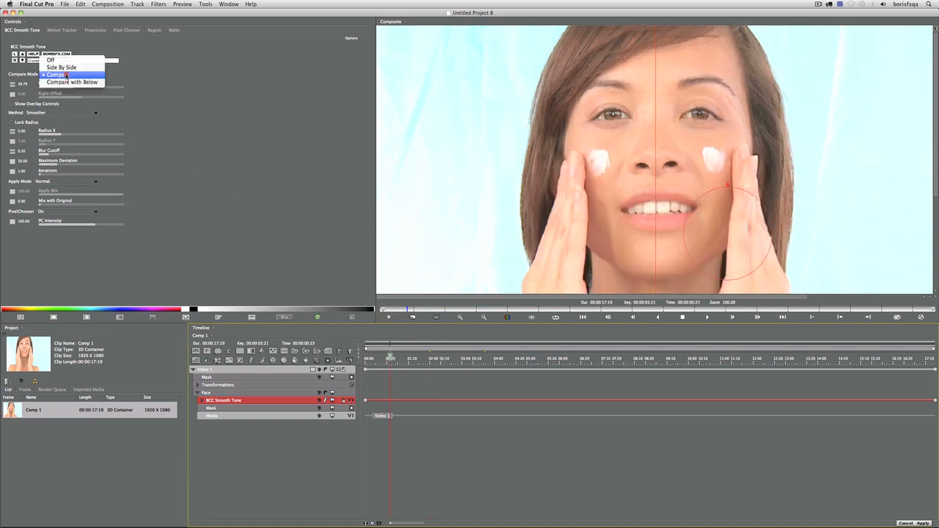
left_click(63, 58)
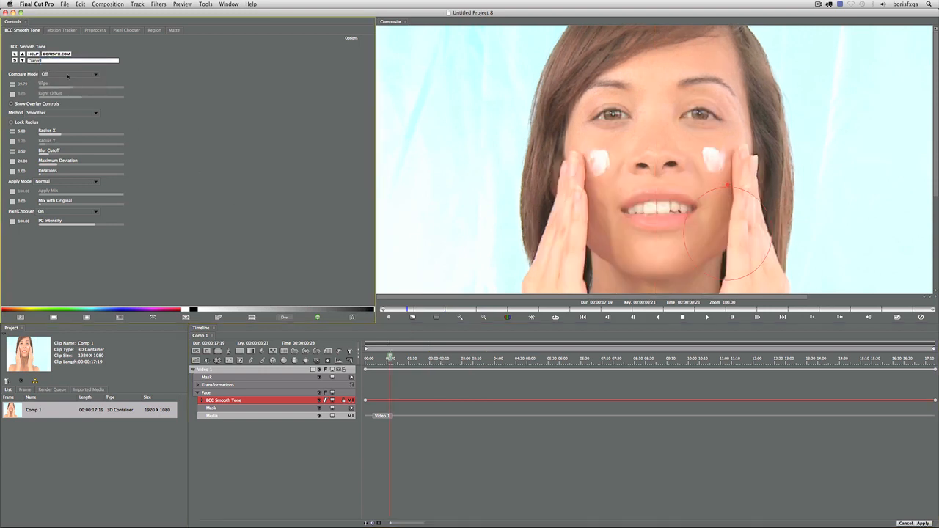
left_click_drag(61, 136, 66, 135)
left_click(897, 318)
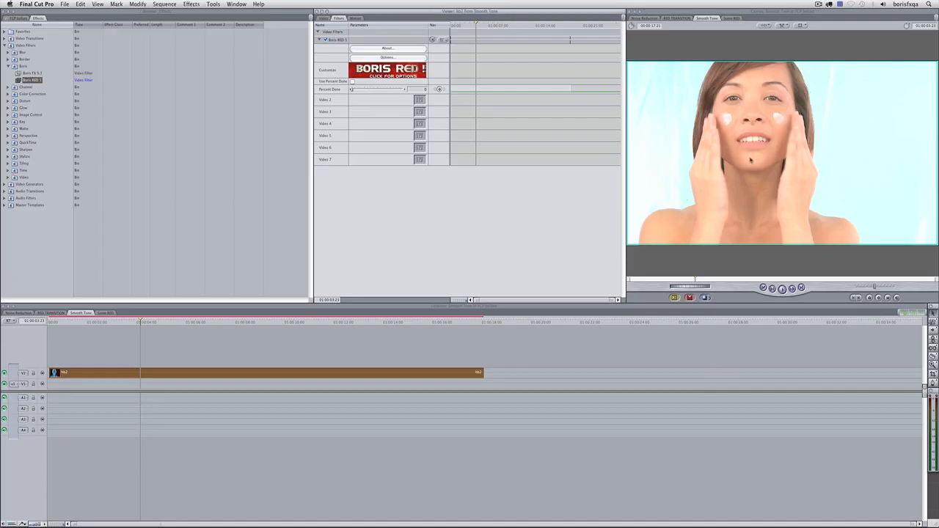
Load clip us_6 from the Noise Reduction sequence and launch its Boris RED filter
left_click(20, 314)
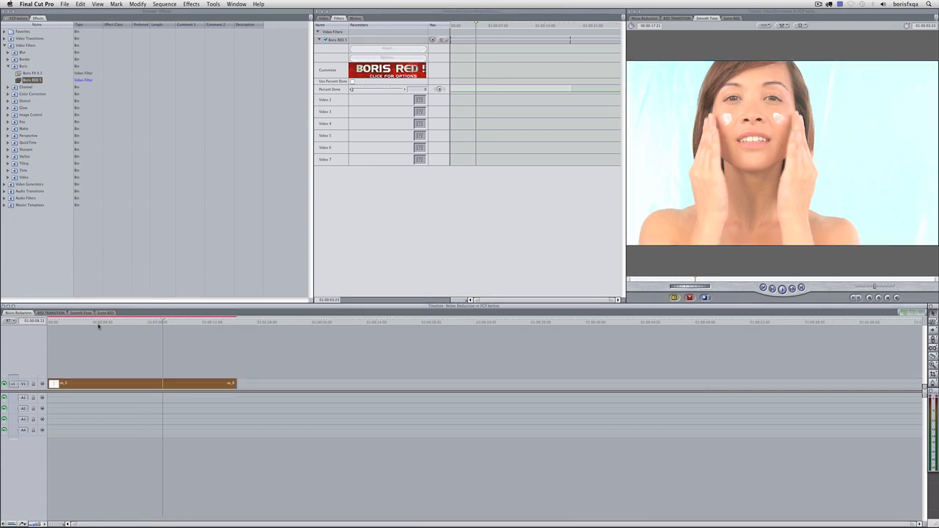
left_click(106, 383)
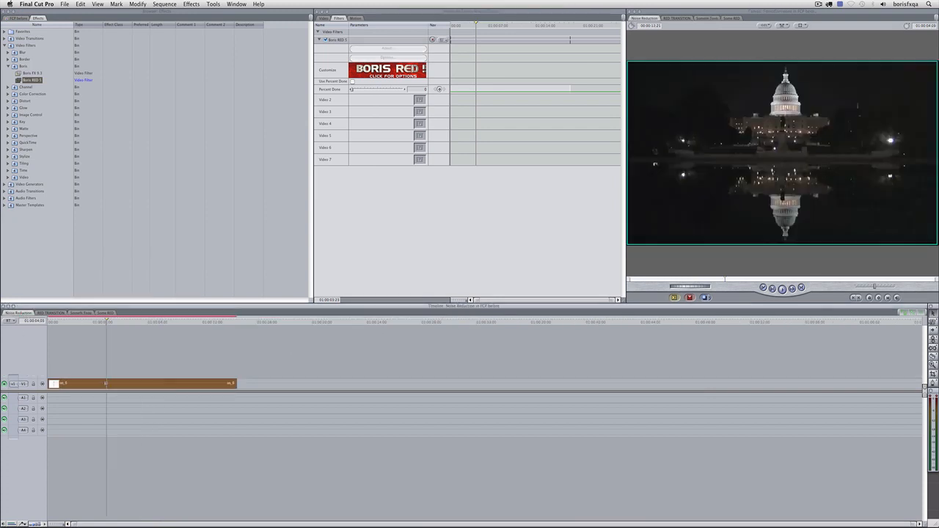
double_click(106, 383)
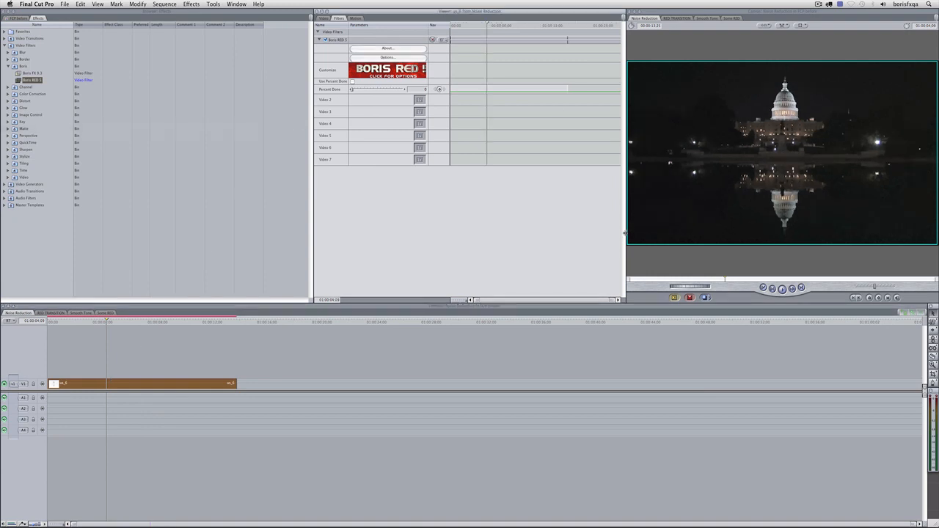
left_click_drag(624, 233, 509, 230)
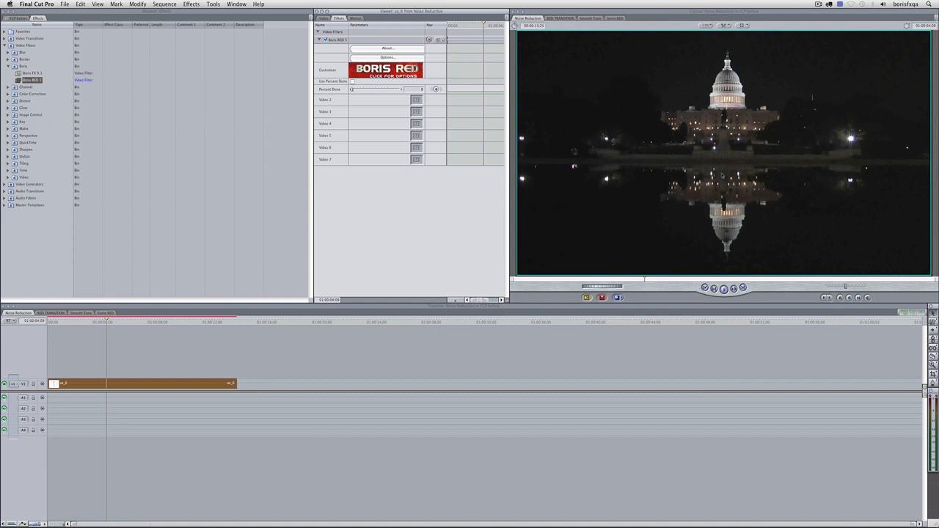
left_click(405, 71)
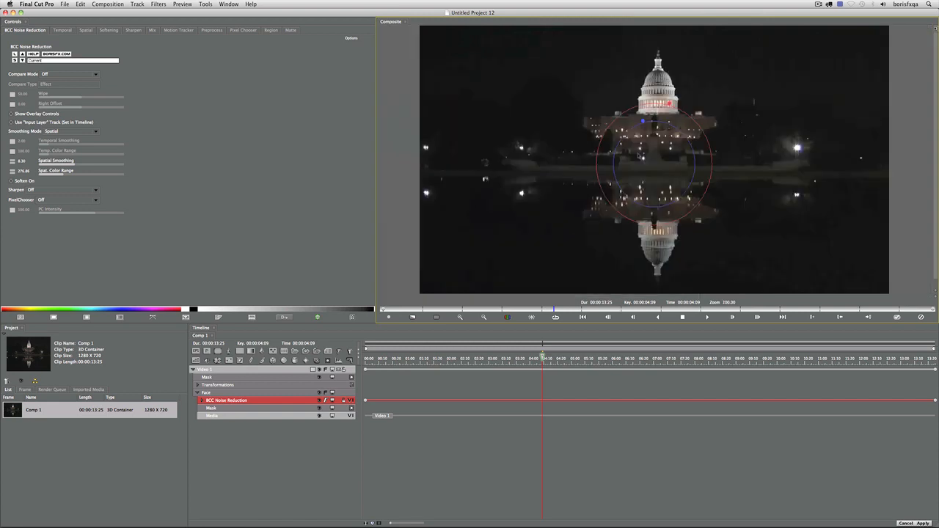
Zoom the Composite to 200% and turn on the before/after Compare wipe
key("super+equal")
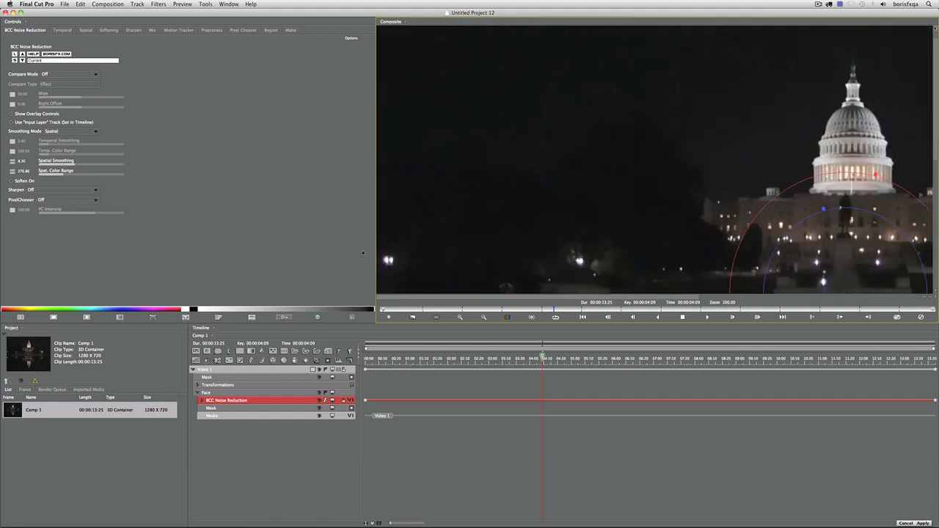
left_click_drag(719, 193, 516, 181)
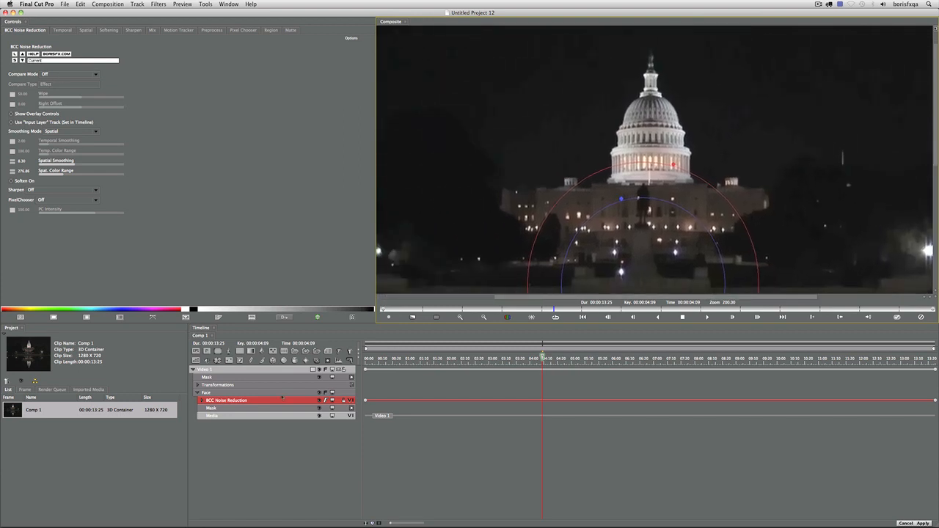
left_click(67, 75)
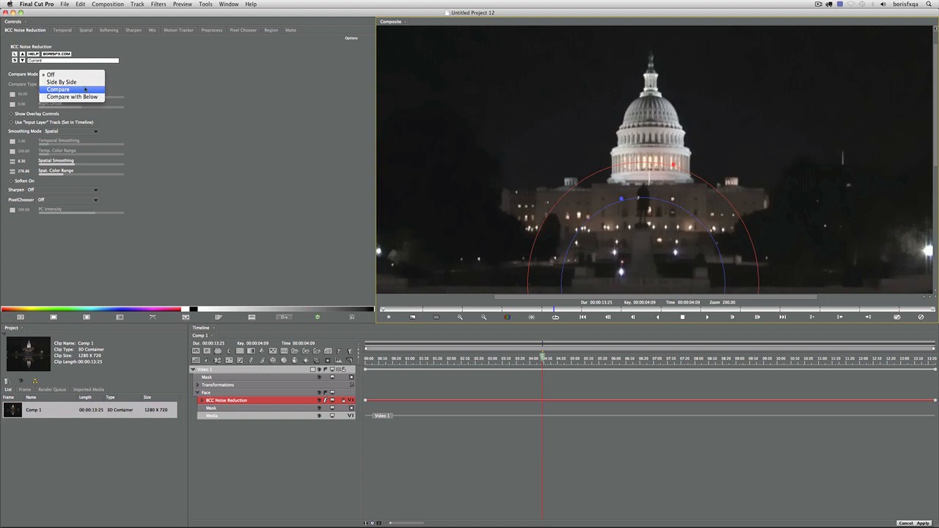
left_click(59, 89)
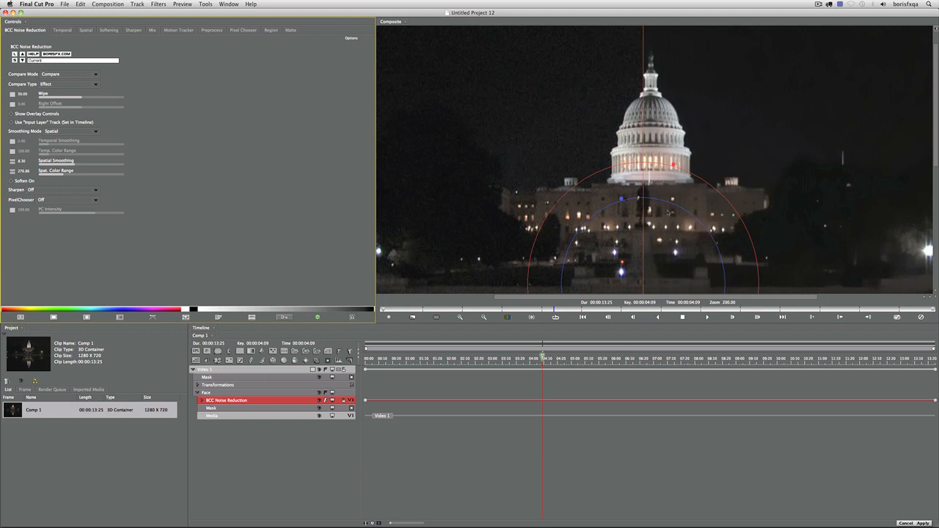
Slide the wipe across the water reflection to compare noise reduction, then set Compare Mode off
left_click_drag(620, 265, 625, 139)
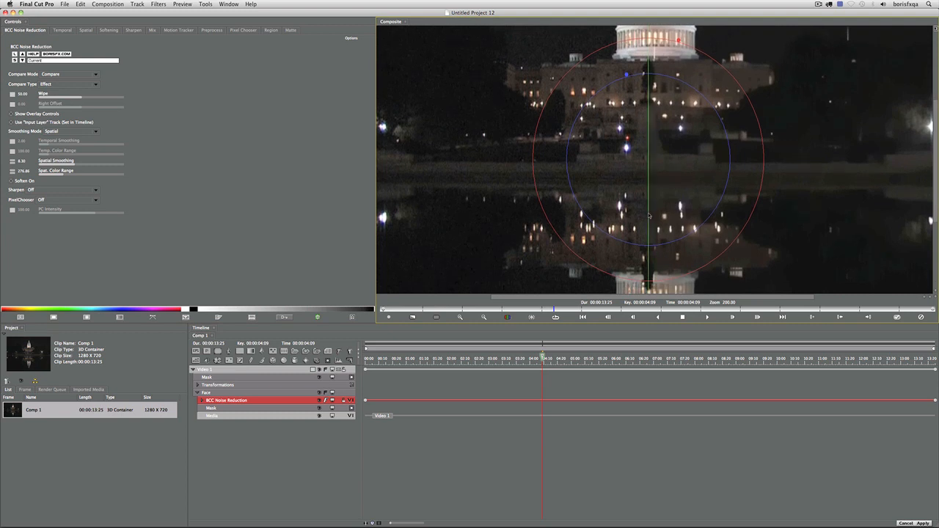
left_click_drag(649, 215, 551, 211)
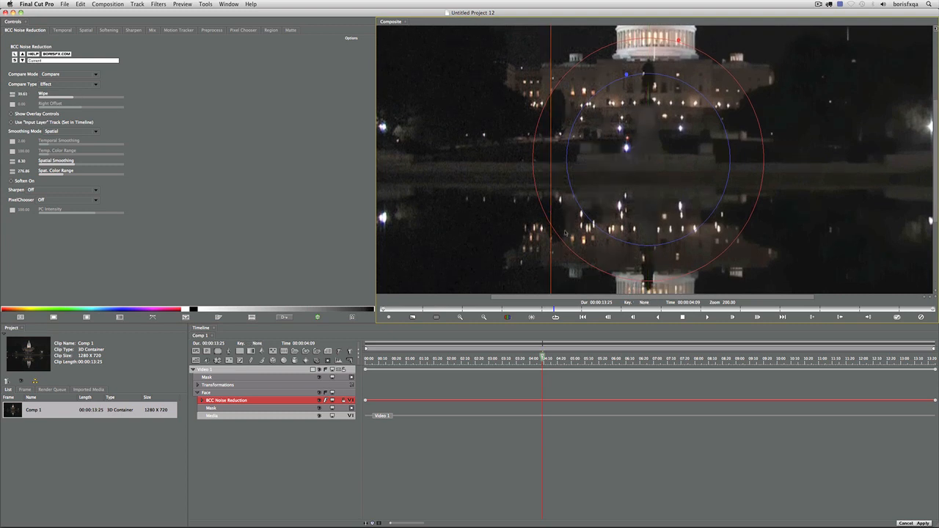
left_click_drag(552, 137, 642, 188)
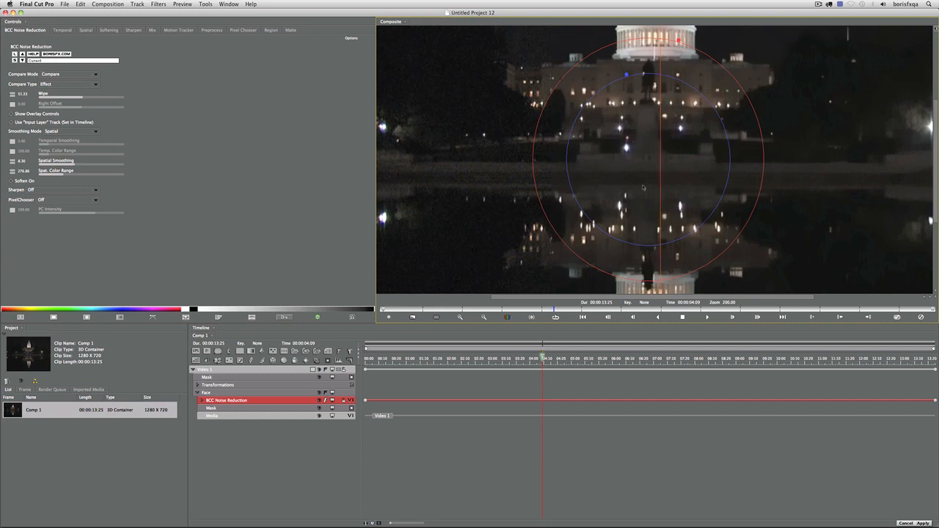
left_click(57, 74)
left_click(58, 62)
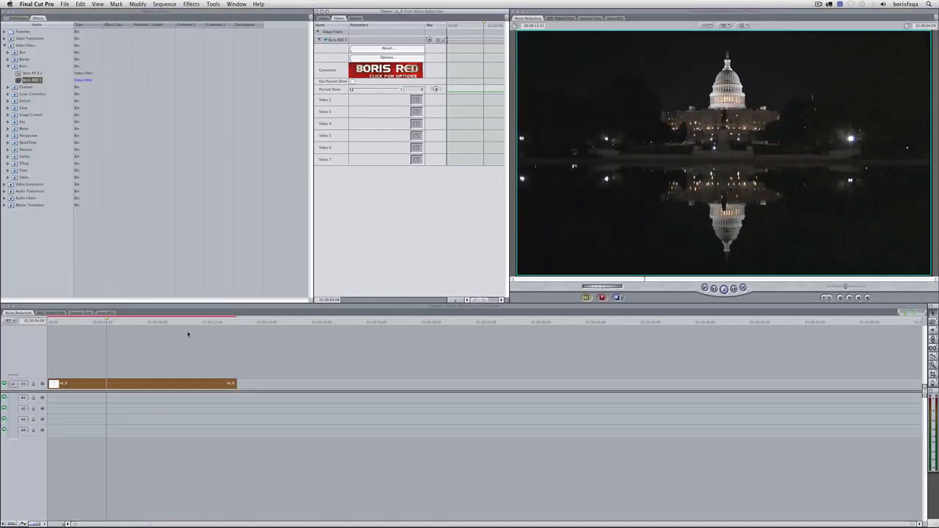
left_click(149, 323)
left_click(177, 322)
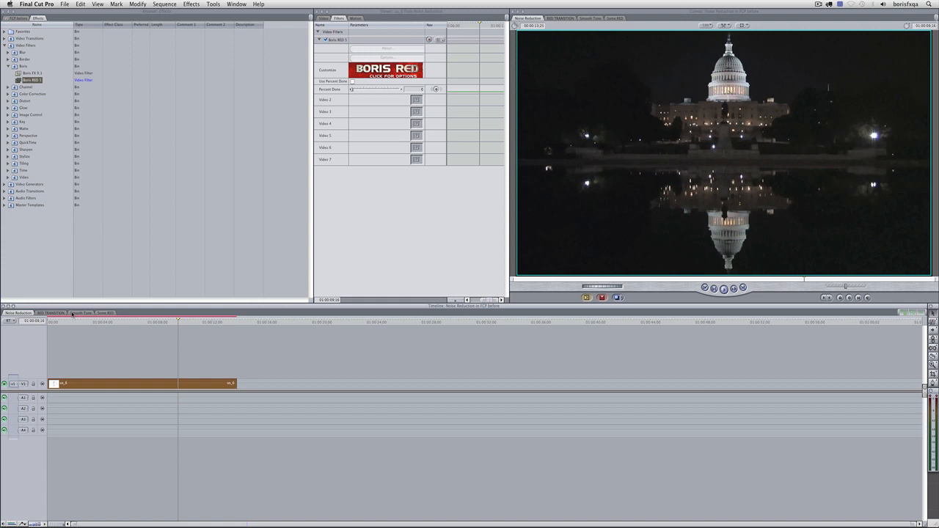
left_click(149, 323)
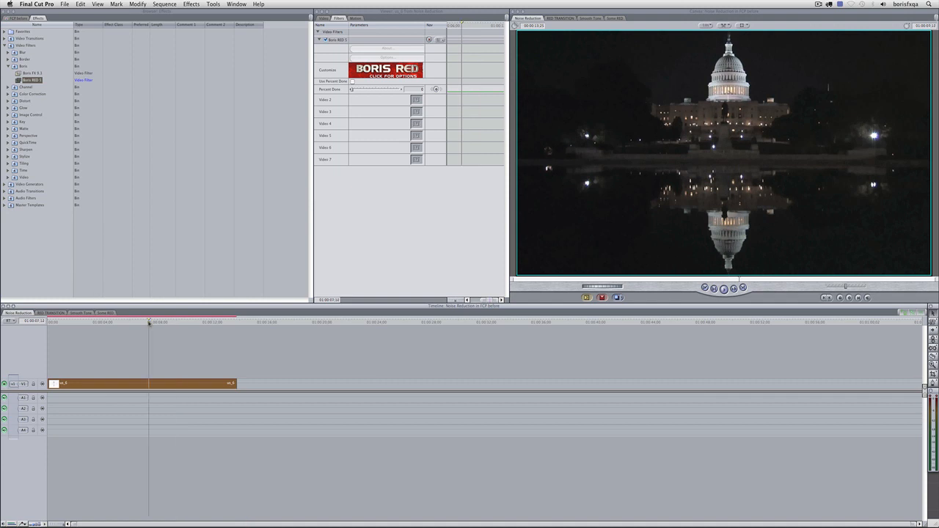